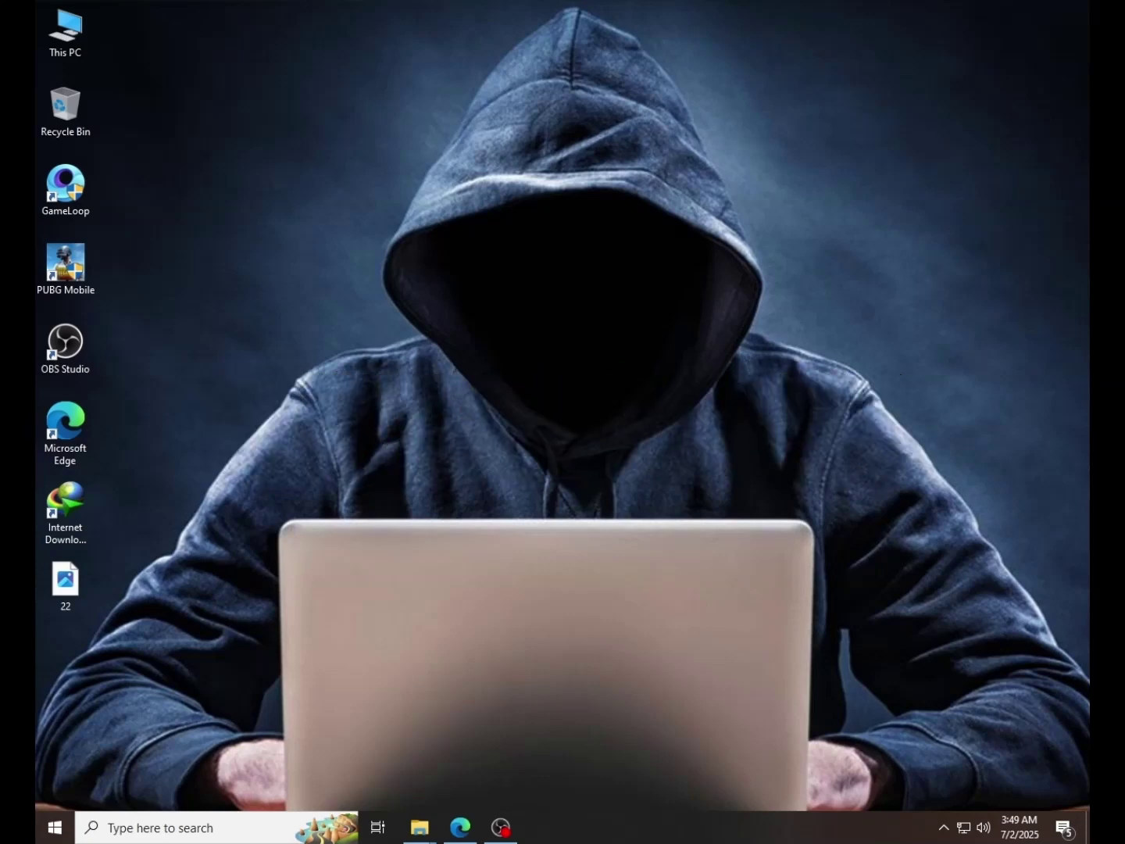
# - Find Control Panel with a 'cont' taskbar search and go to its Programs category
pyautogui.click(226, 830)
pyautogui.write('c')
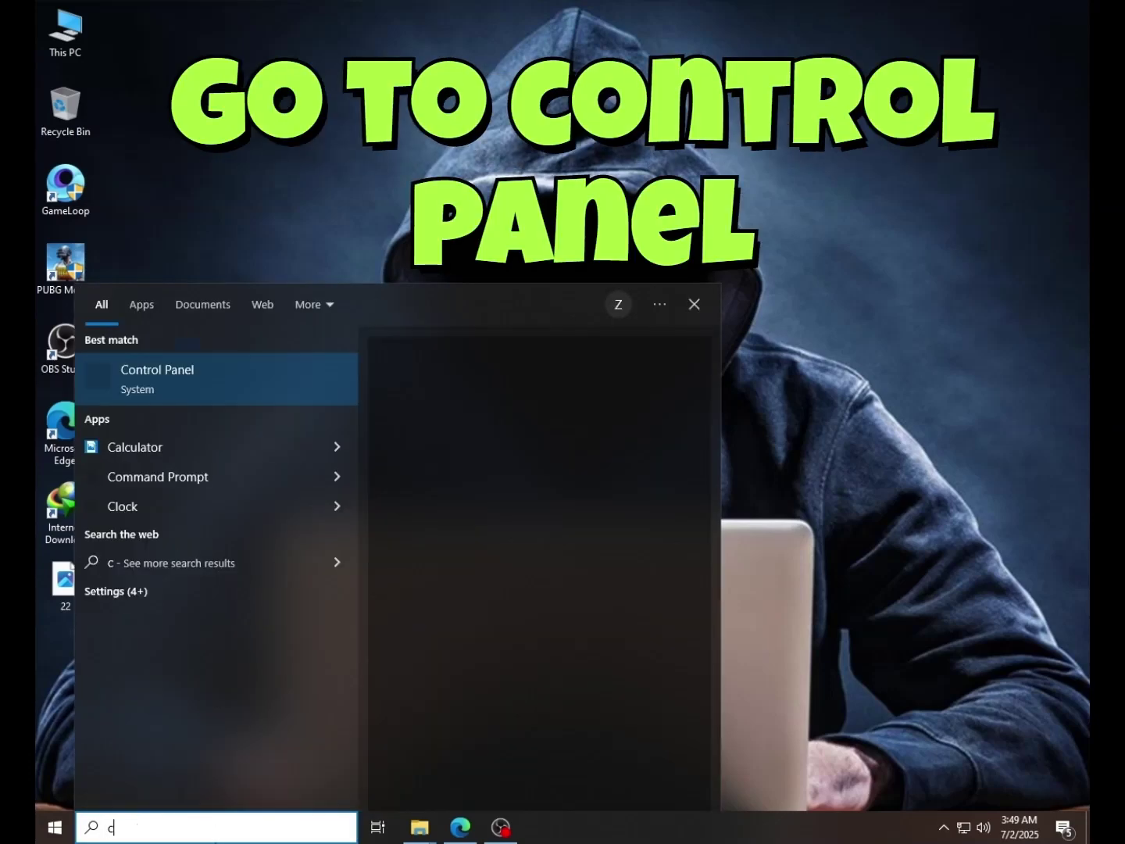
pyautogui.write('ont')
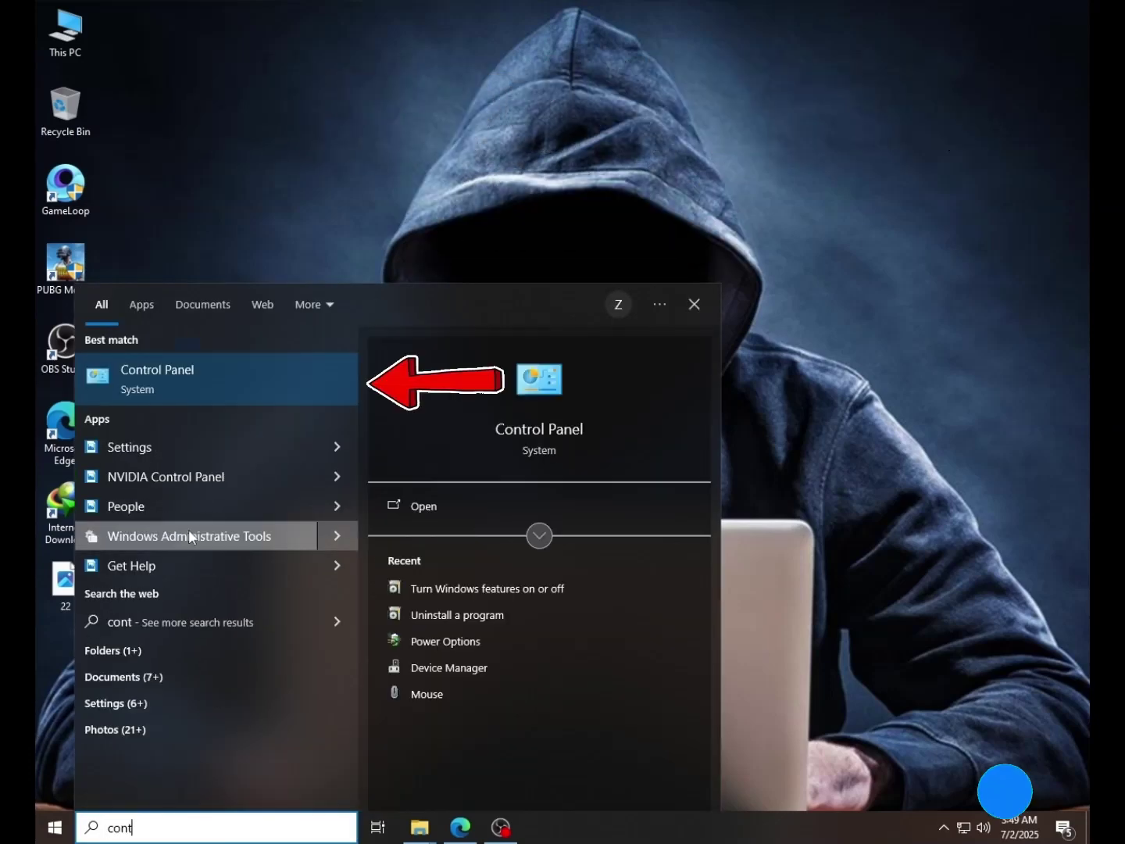
pyautogui.click(199, 391)
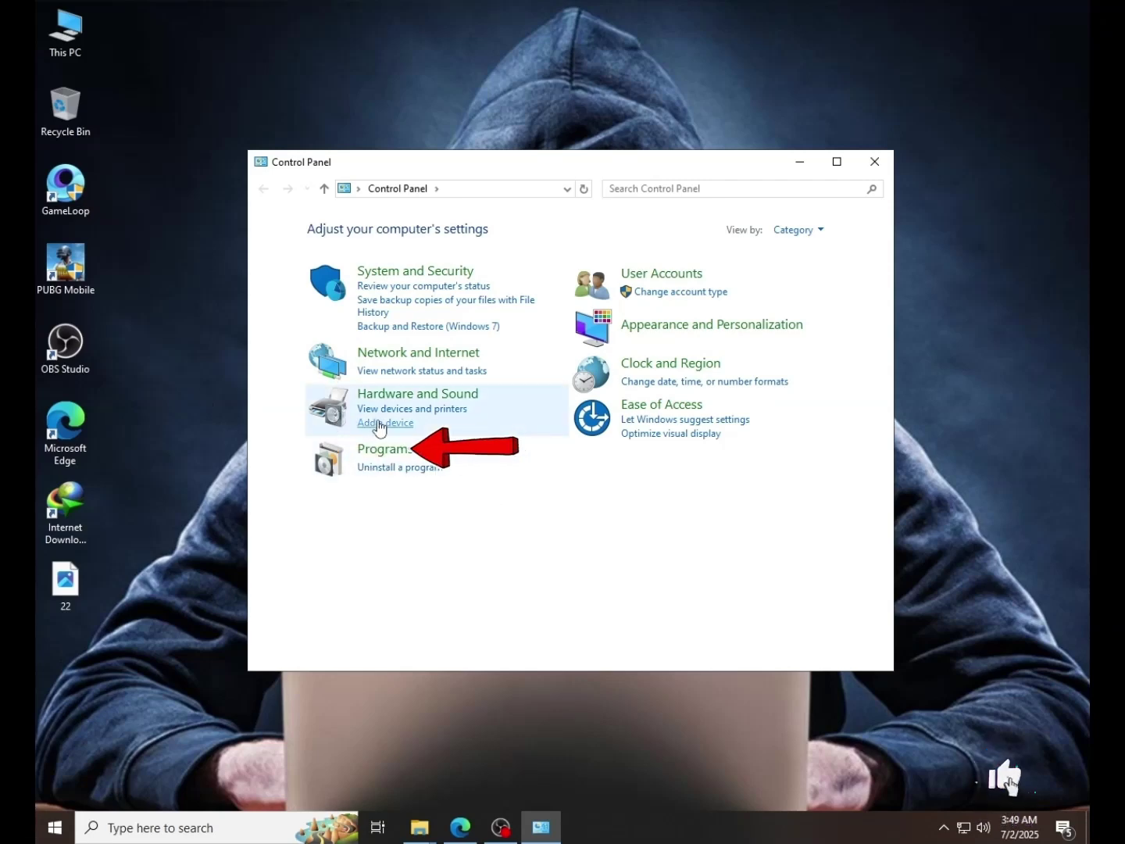
pyautogui.click(387, 449)
# - Open 'Turn Windows features on or off' and enlarge the dialog to see every feature
pyautogui.click(621, 242)
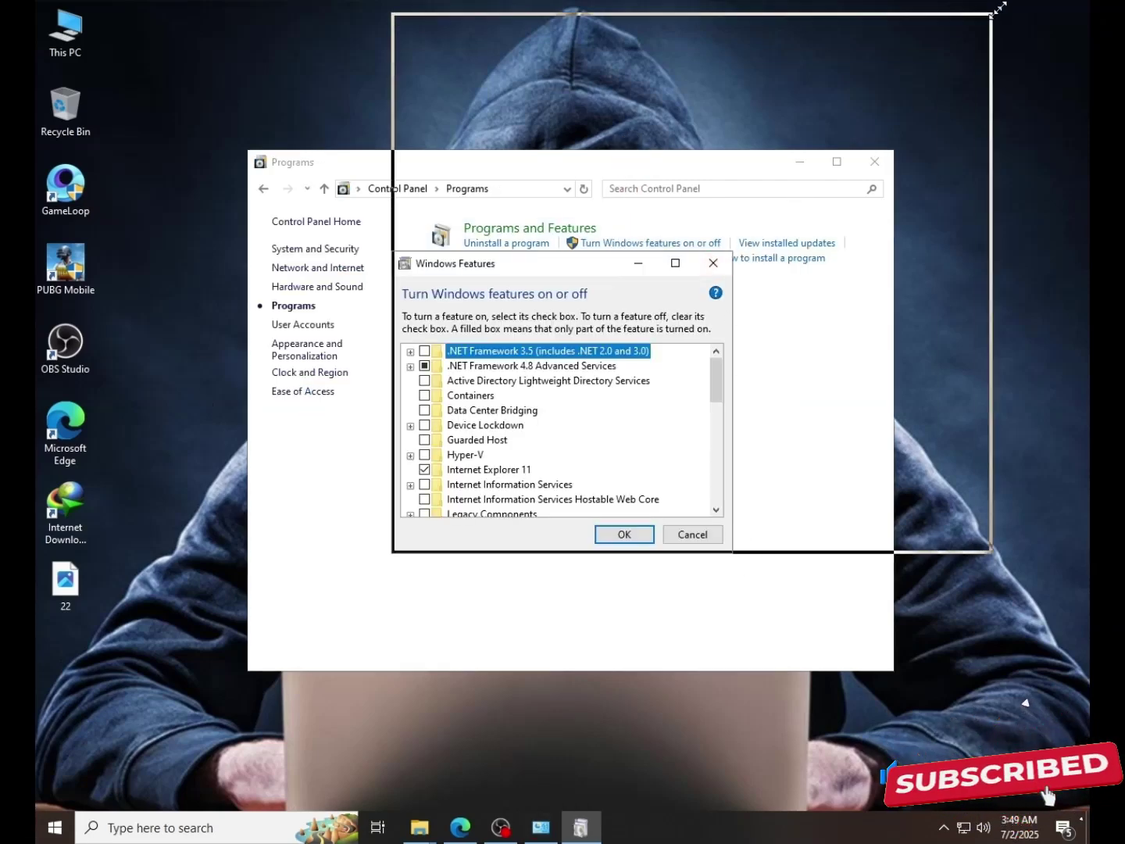
pyautogui.moveTo(999, 8); pyautogui.dragTo(1014, 0)
pyautogui.moveTo(394, 4); pyautogui.dragTo(182, 3)
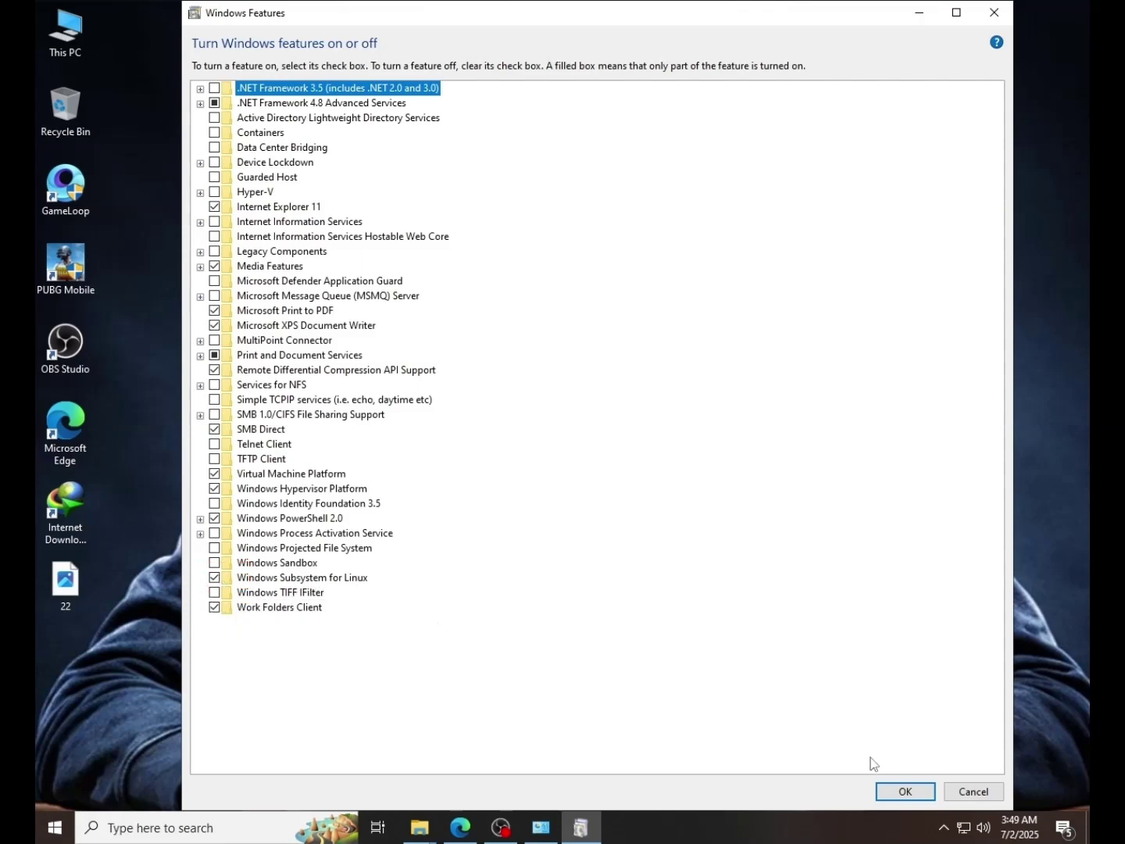
# - Confirm the Windows Features dialog with OK, check the Start power options, and minimize Control Panel
pyautogui.click(906, 794)
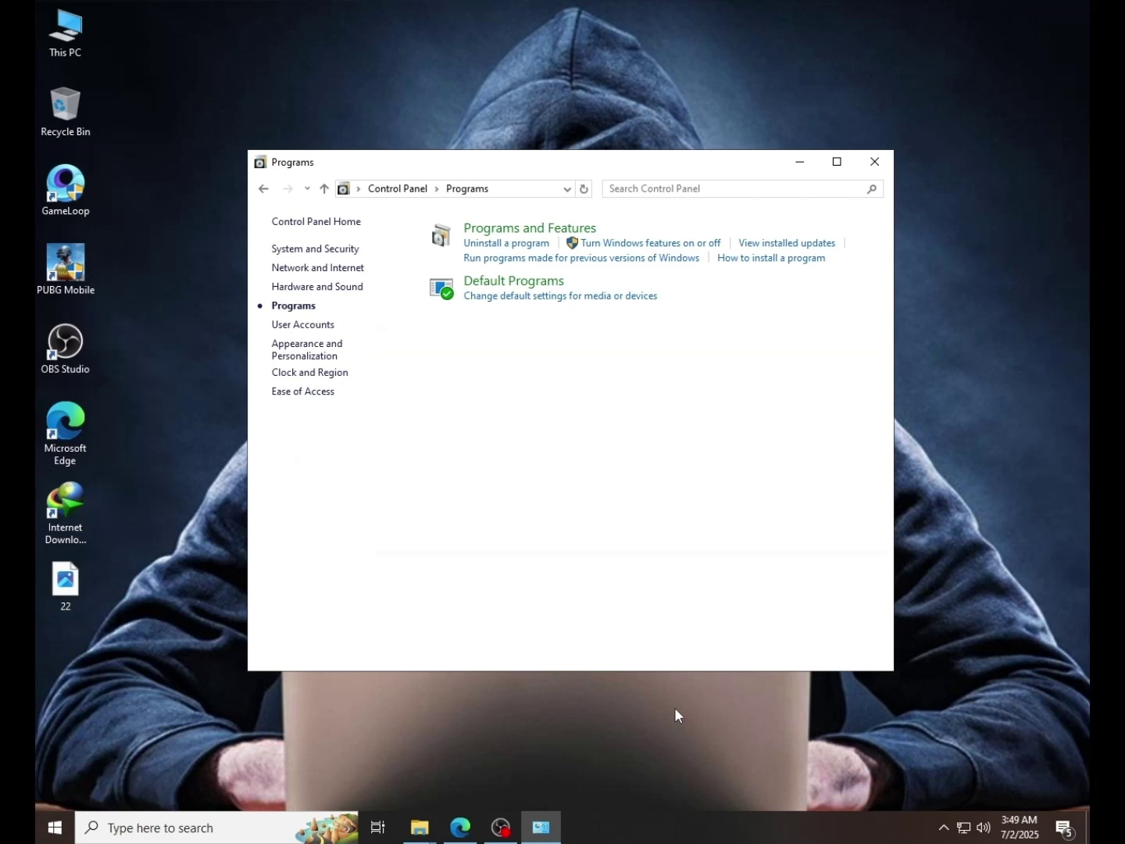
pyautogui.click(54, 827)
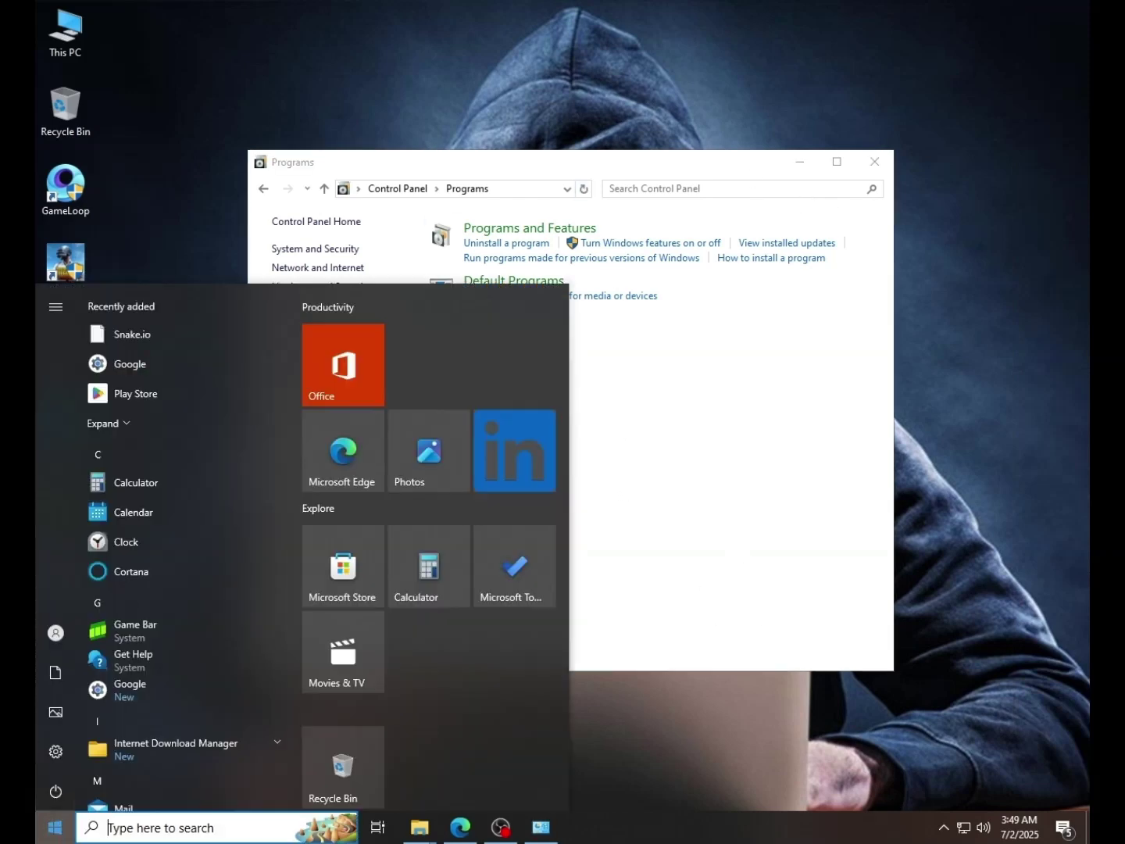
pyautogui.click(69, 790)
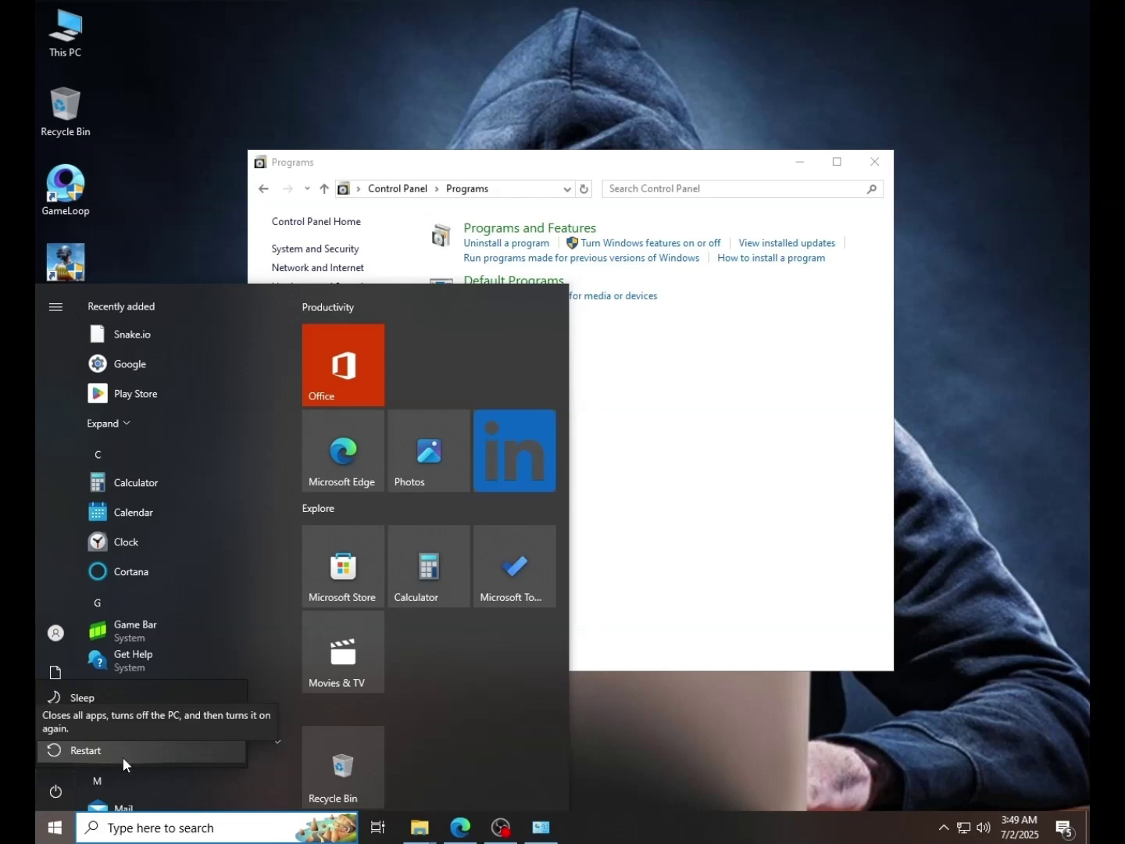
pyautogui.click(798, 161)
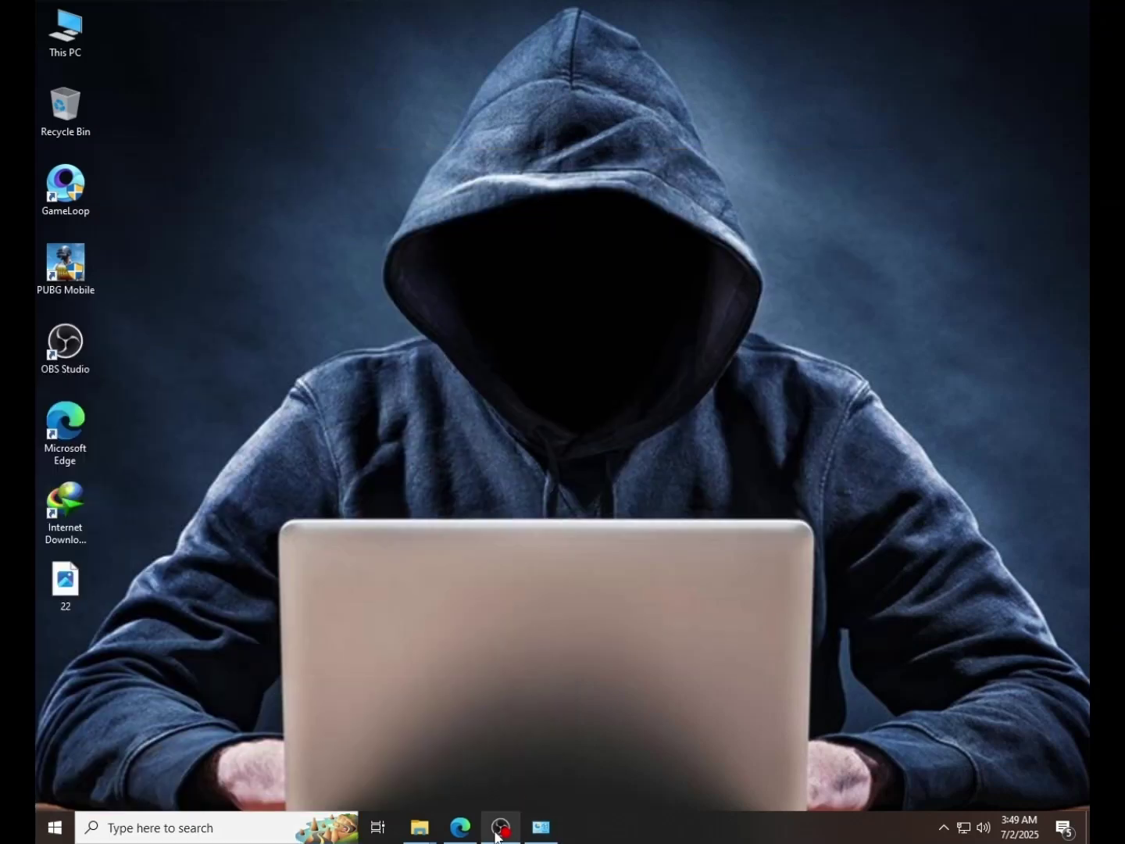
# - Search the web for wsa builds in Edge and scroll WSABuilds' README to its download table
pyautogui.click(461, 828)
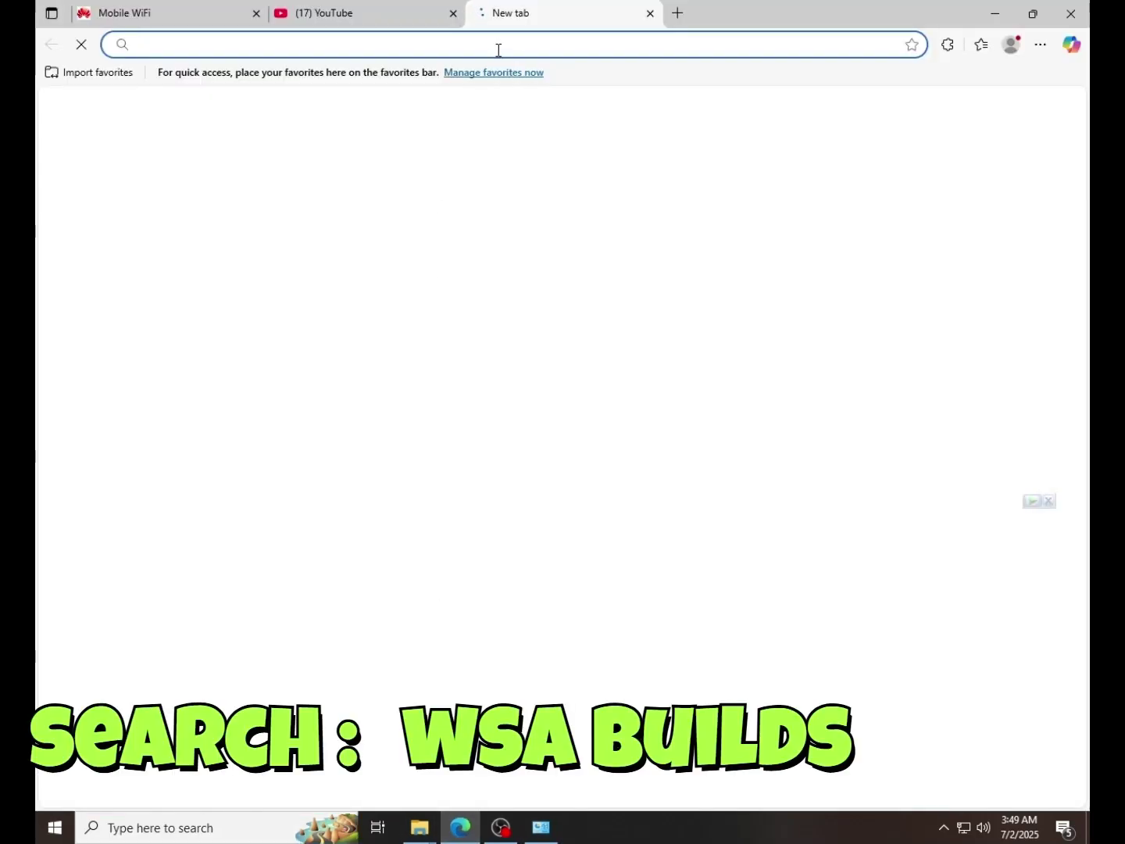
pyautogui.click(499, 51)
pyautogui.write('w')
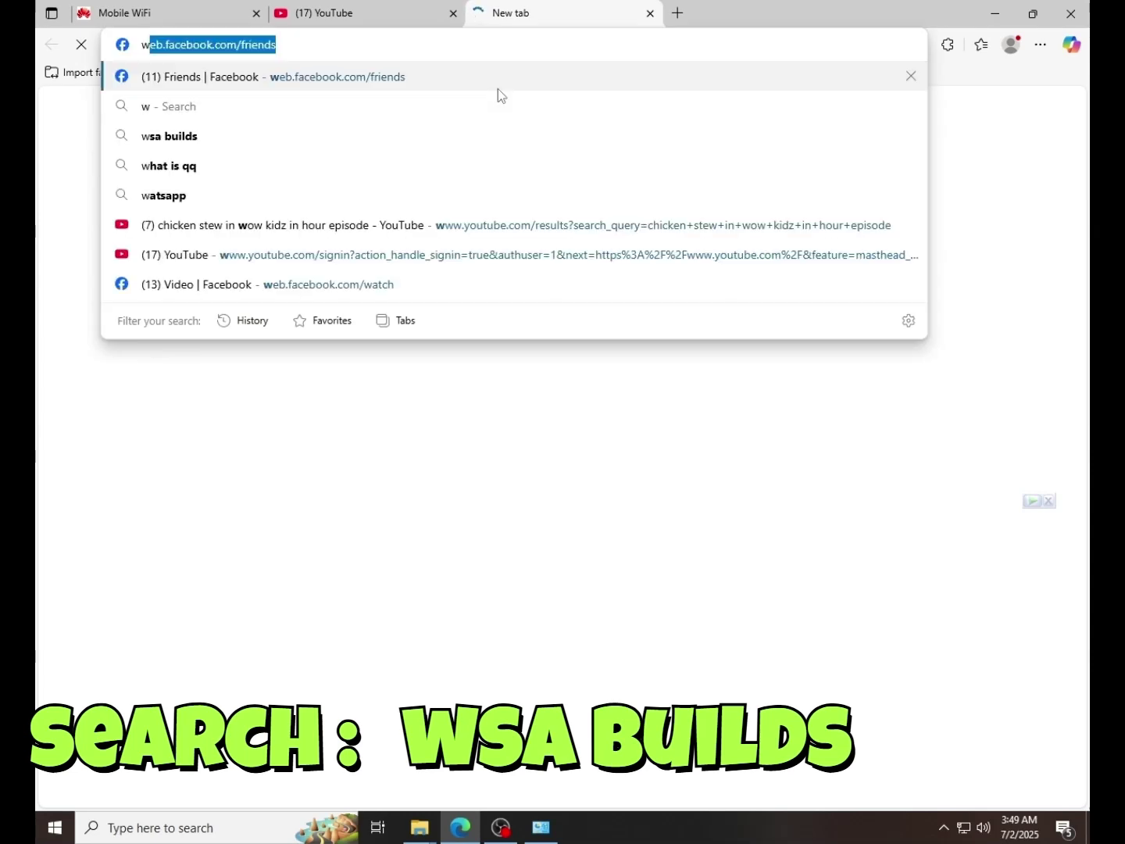
pyautogui.write('sa')
pyautogui.press('Return')
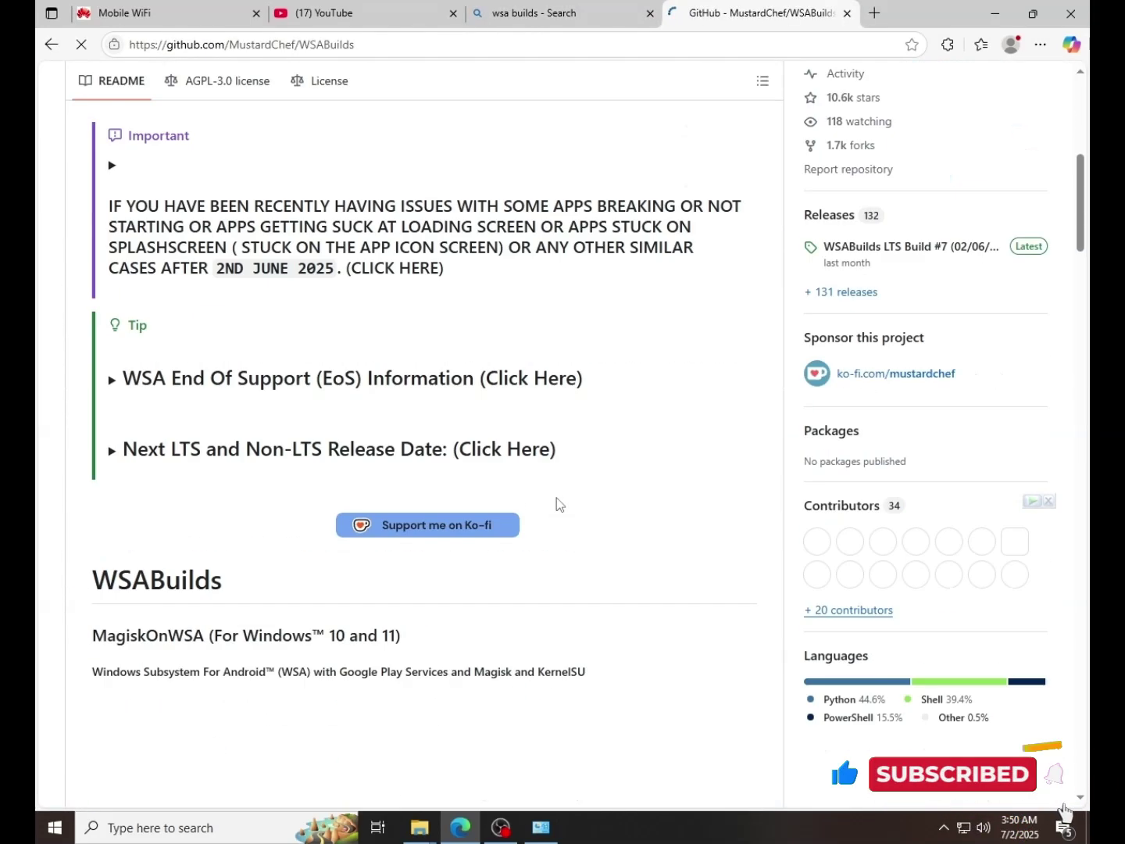
pyautogui.scroll(-15, 558, 501)
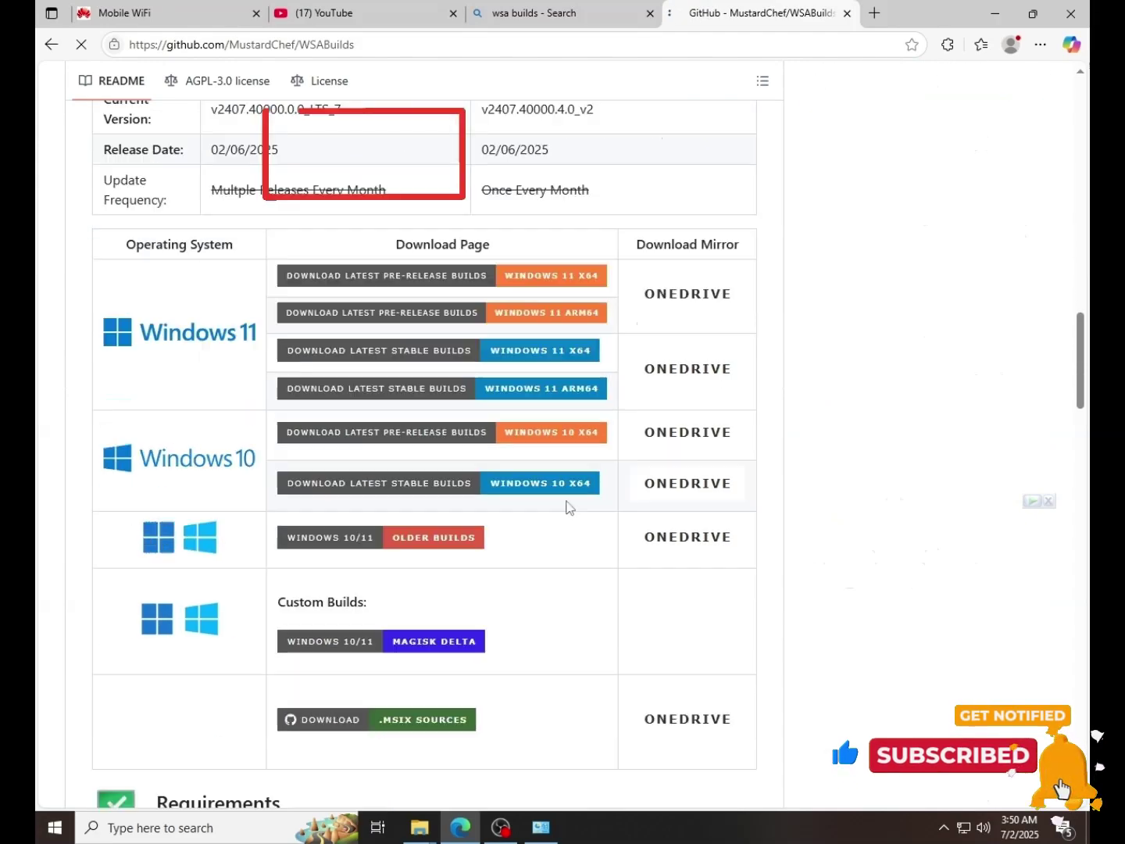
pyautogui.scroll(-2, 569, 507)
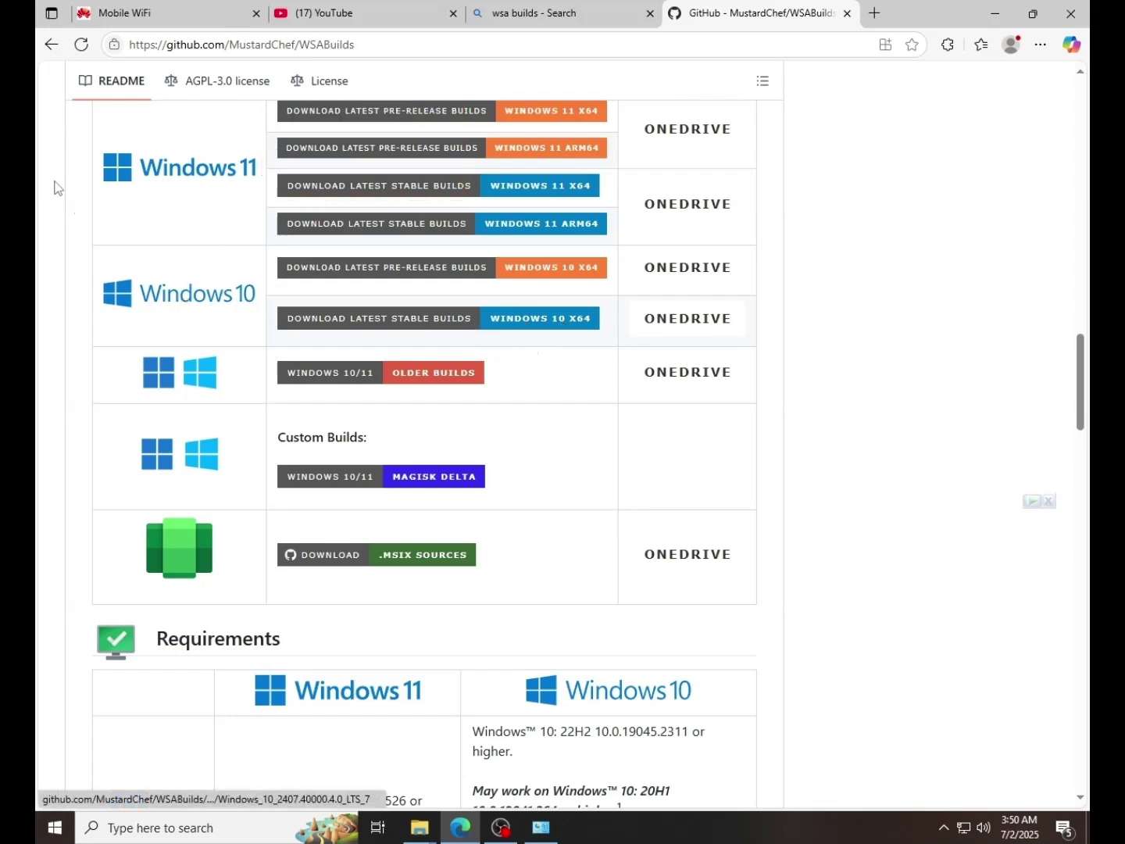
pyautogui.scroll(1, 320, 246)
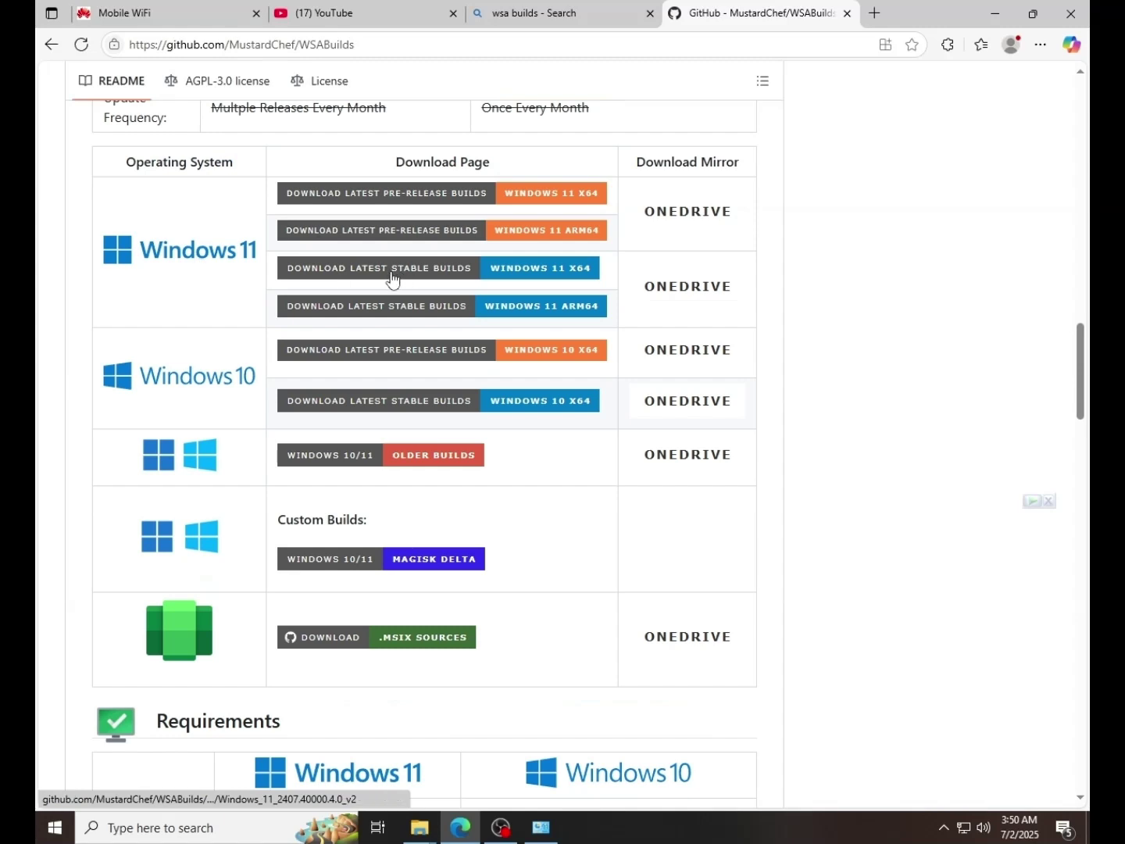
# - Open the Windows 10 x64 stable release and start downloading its first MindTheGapps asset
pyautogui.click(511, 398)
pyautogui.scroll(-15, 625, 430)
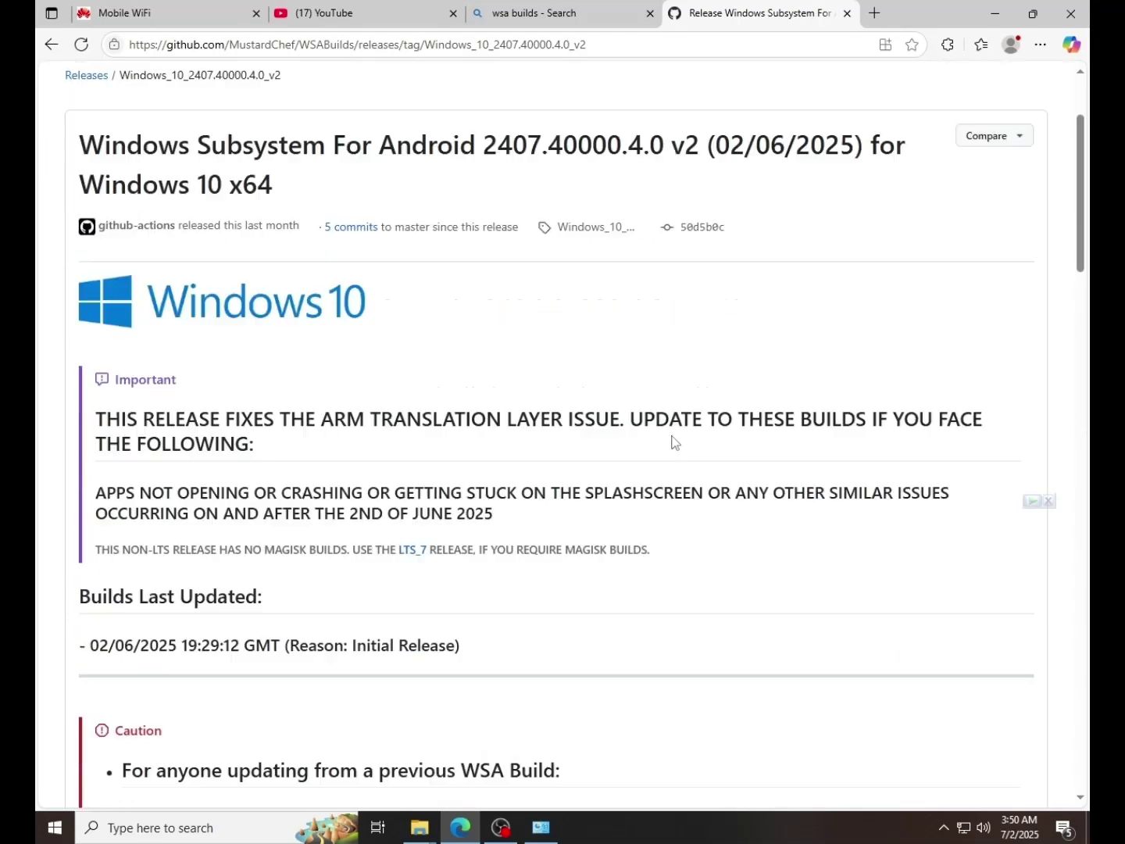
pyautogui.scroll(-10, 673, 443)
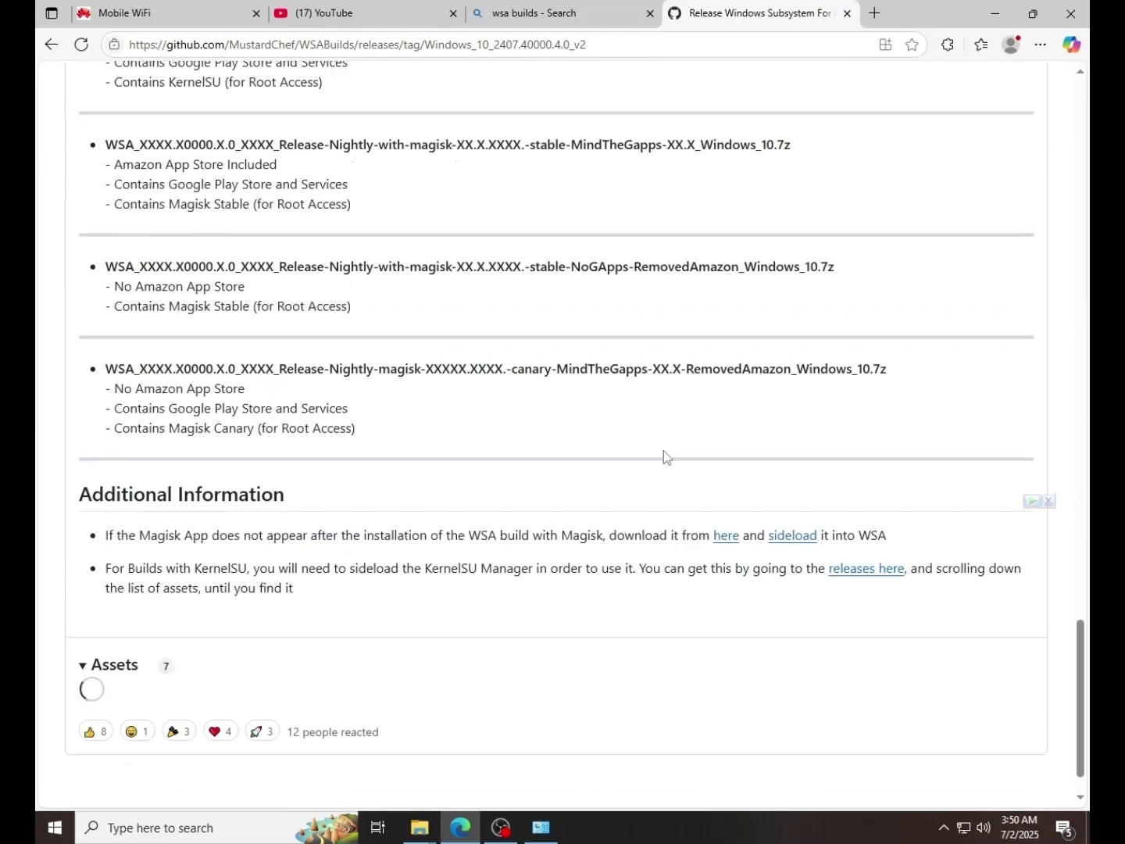
pyautogui.scroll(-2, 666, 455)
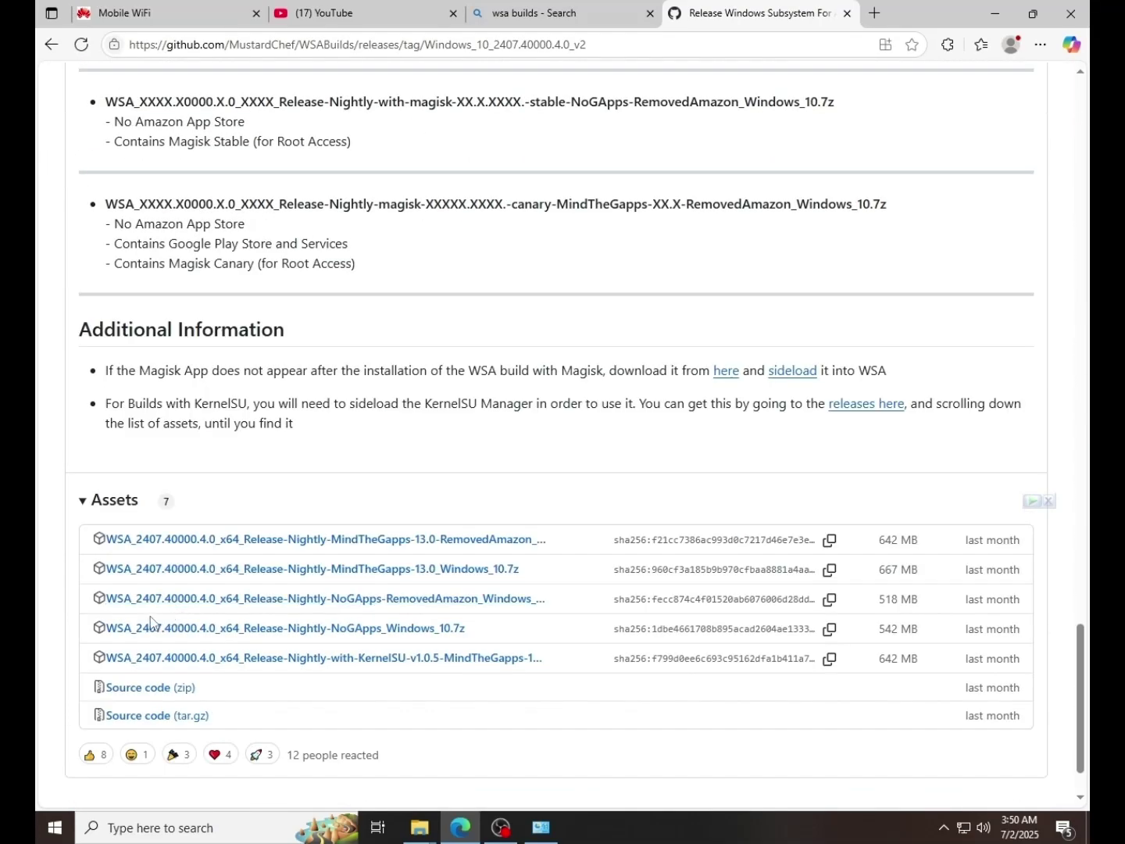
pyautogui.click(169, 550)
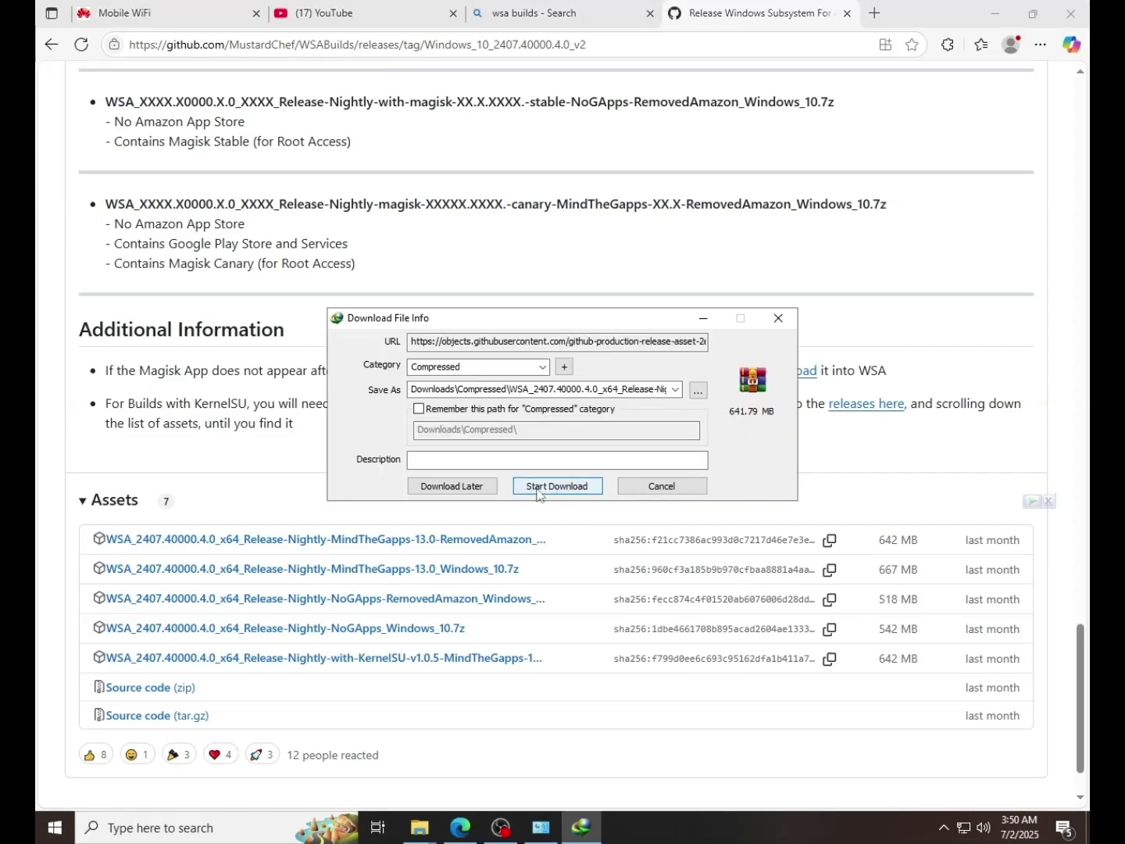
# - Cancel the asset download, dismiss the notice, and minimize Edge to the desktop
pyautogui.click(661, 485)
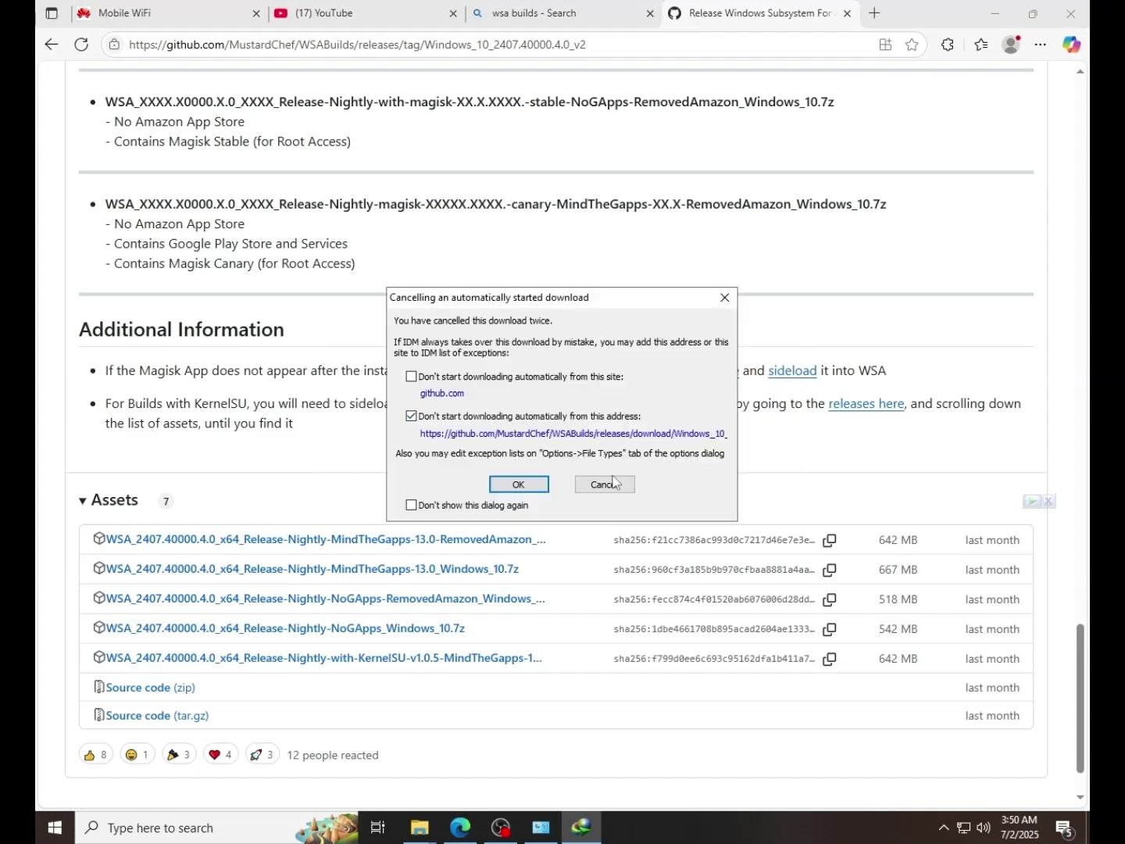
pyautogui.click(613, 483)
pyautogui.click(992, 12)
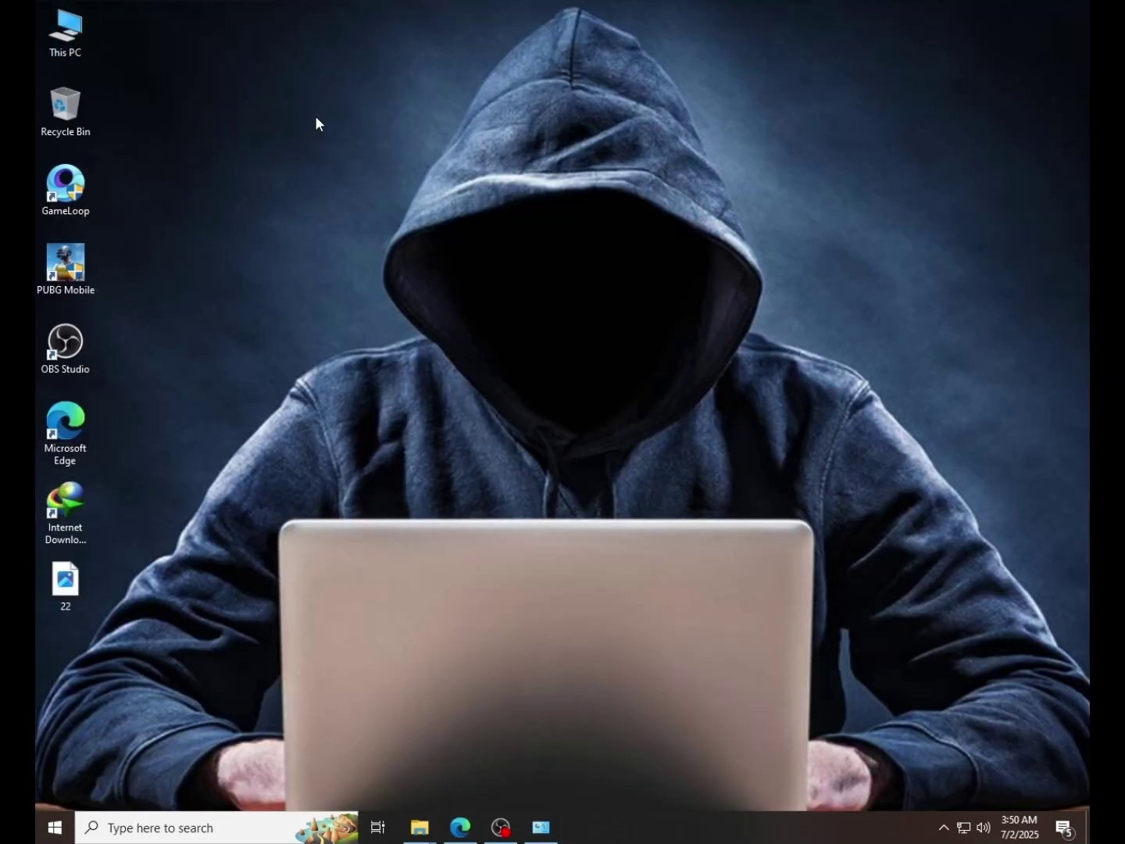
# - Open D:\software\New folder (2) in a maximized File Explorer window
pyautogui.press('super+e')
pyautogui.click(698, 81)
pyautogui.click(537, 236)
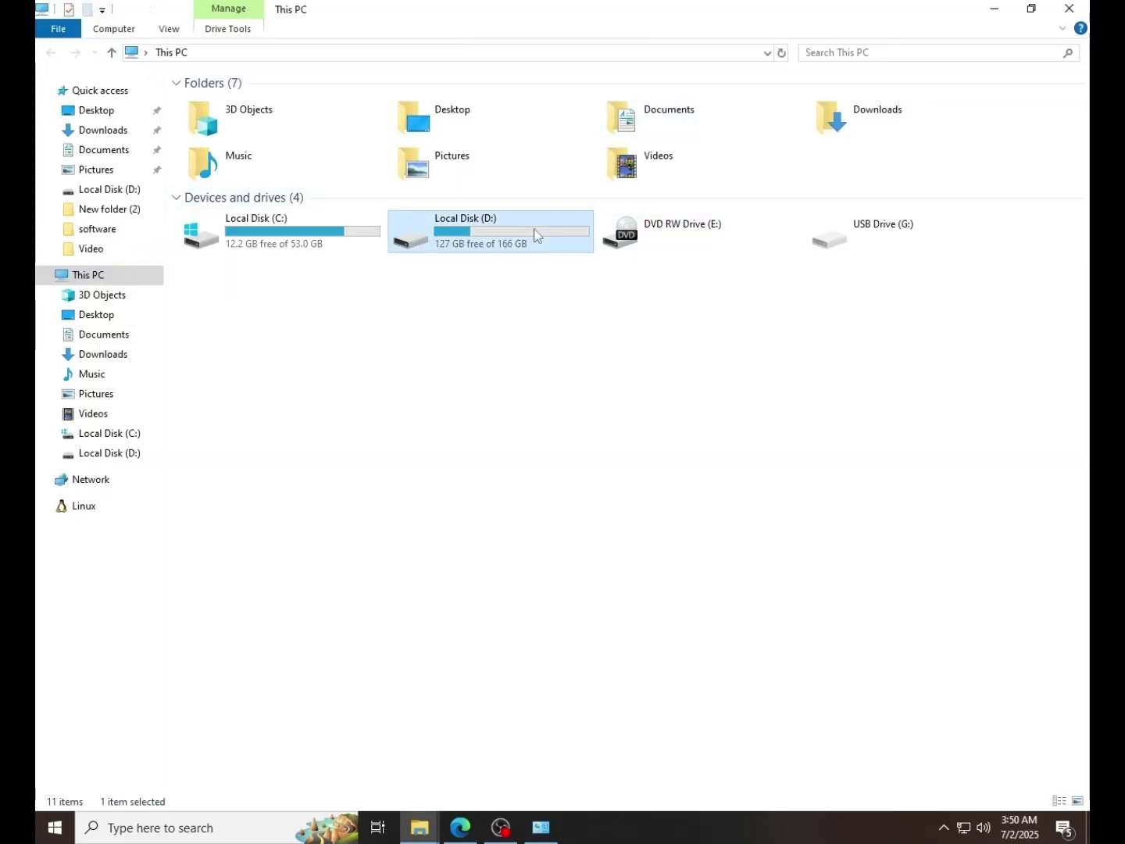
pyautogui.doubleClick(537, 236)
pyautogui.doubleClick(772, 130)
pyautogui.click(332, 141)
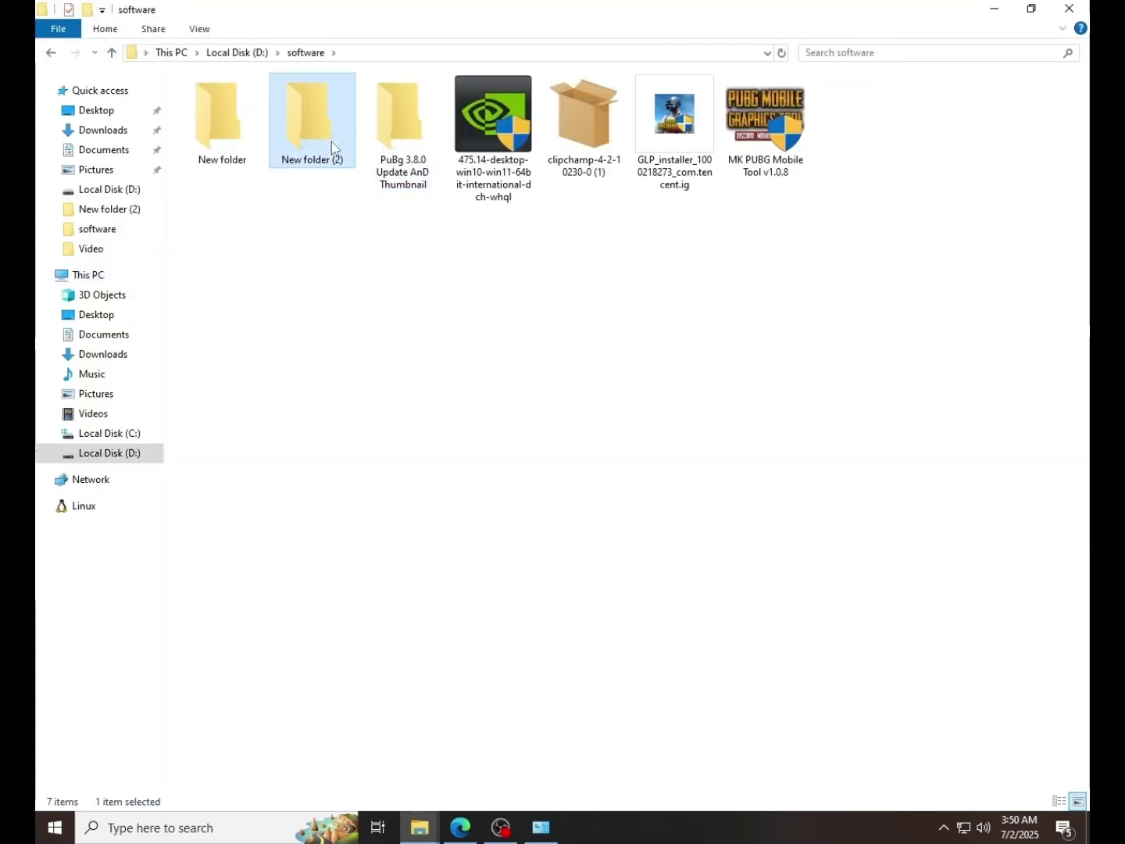
pyautogui.doubleClick(332, 142)
# - Skip extracting the WSA archive and open the WSA_2407.40000.4.0_x64 folder instead
pyautogui.rightClick(319, 129)
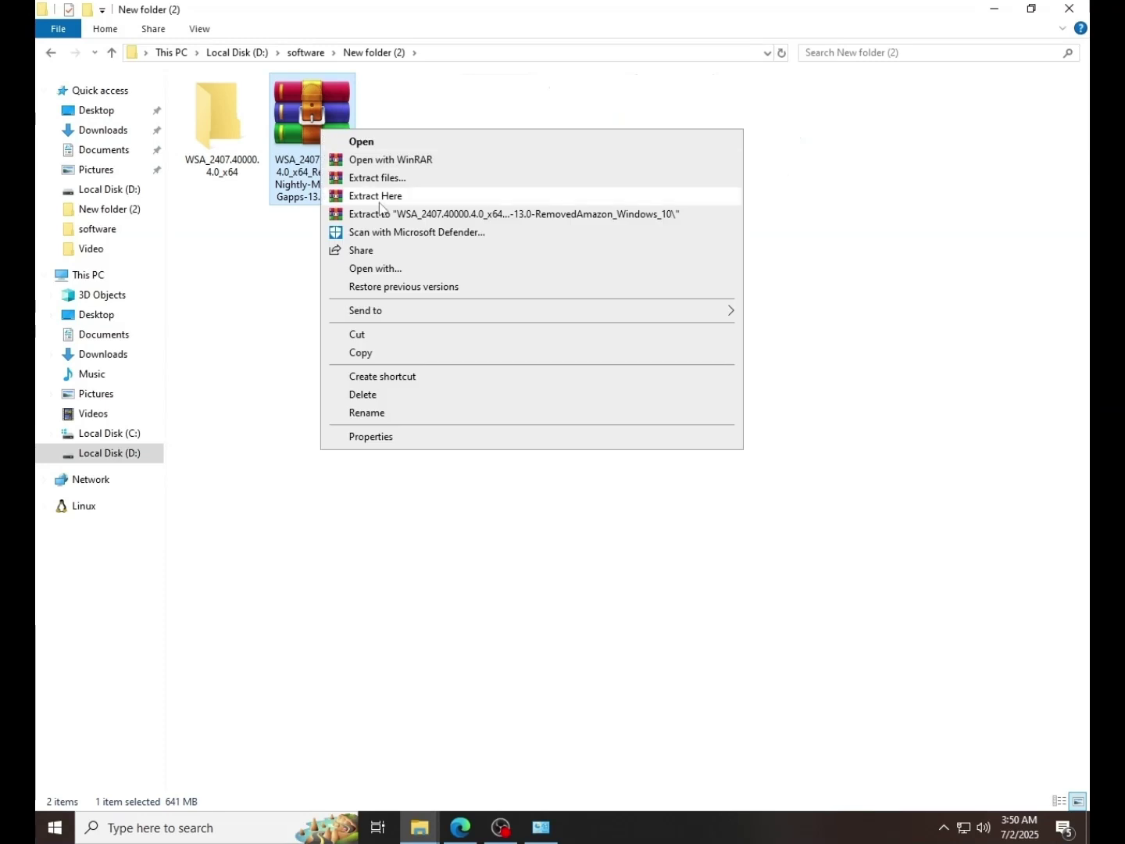
pyautogui.click(254, 242)
pyautogui.click(222, 168)
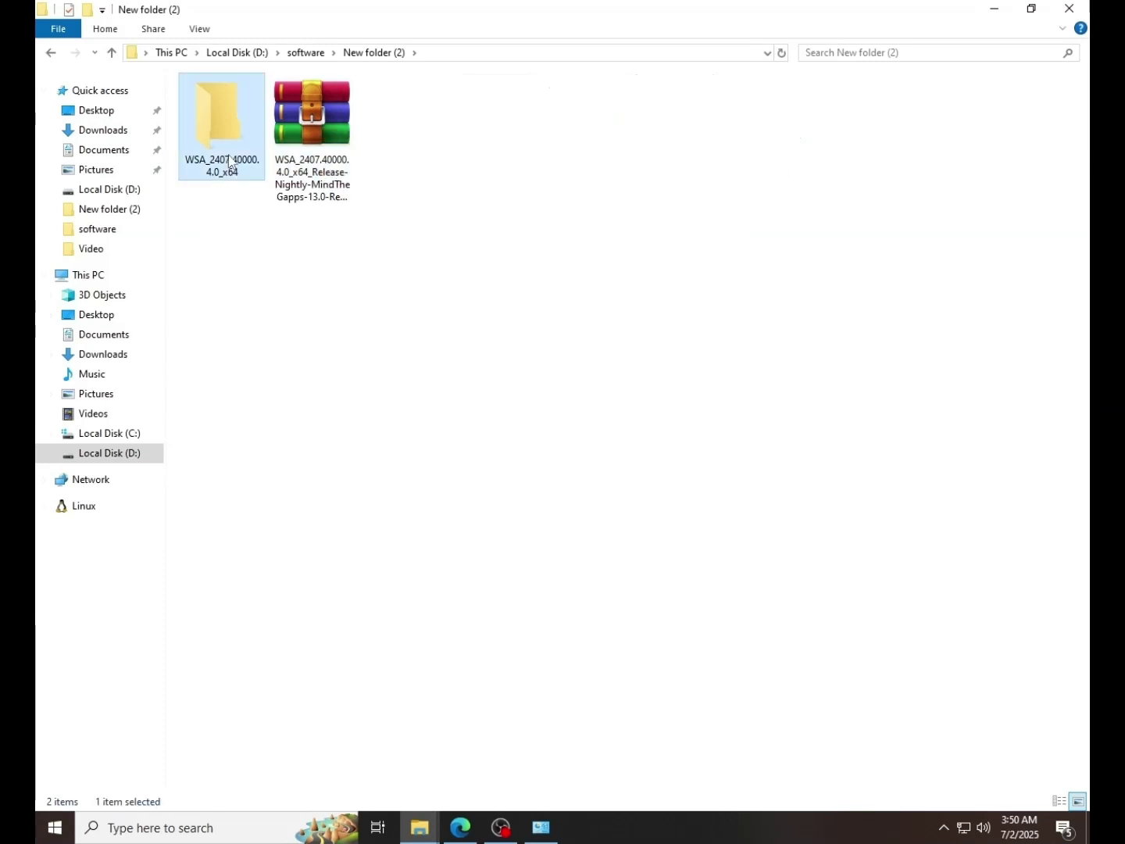
pyautogui.doubleClick(222, 168)
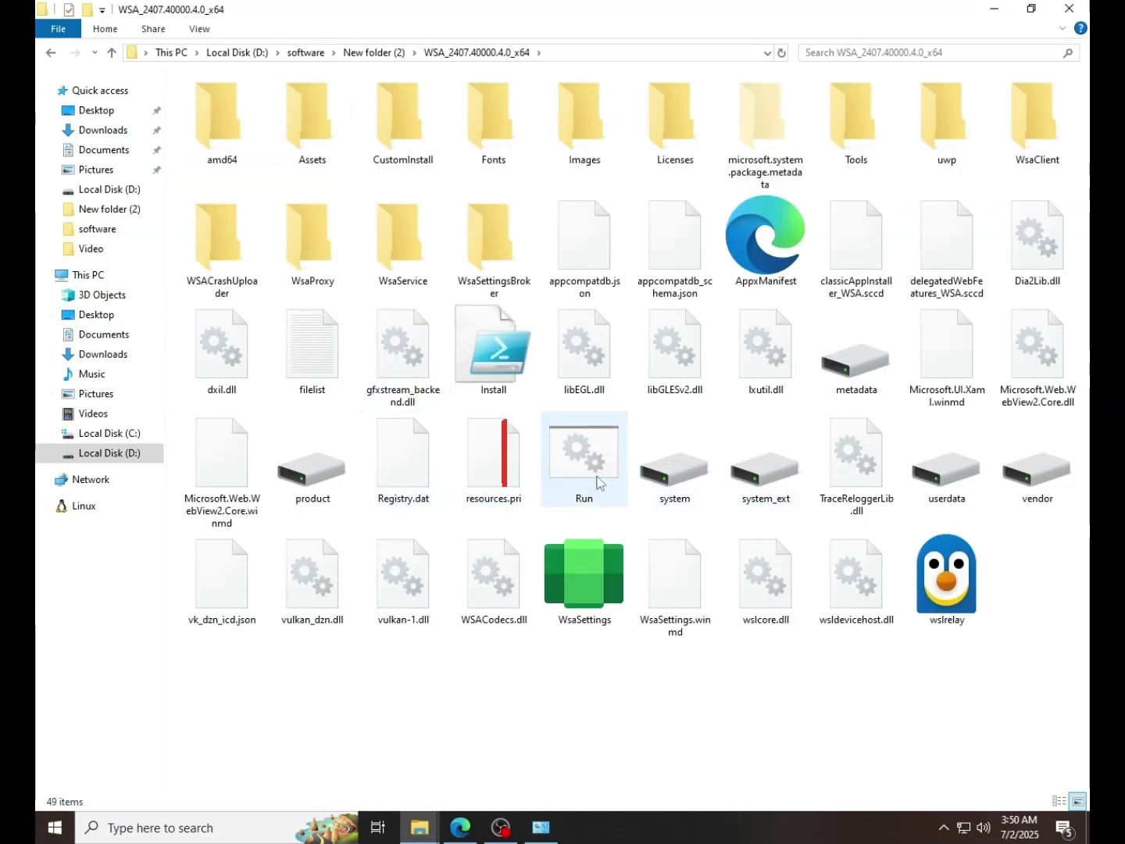
# - Run the WSA Run script, review installed apps and advanced settings, then close WSA settings
pyautogui.doubleClick(579, 500)
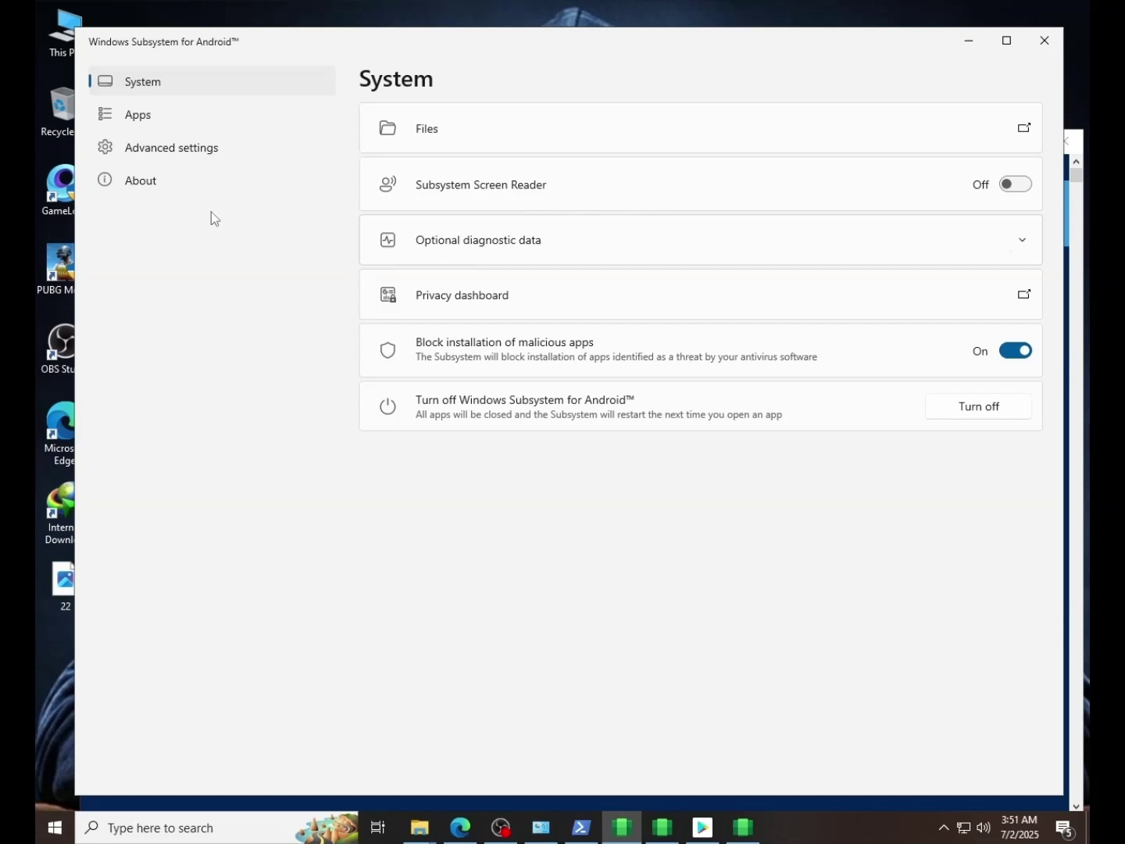
pyautogui.click(185, 121)
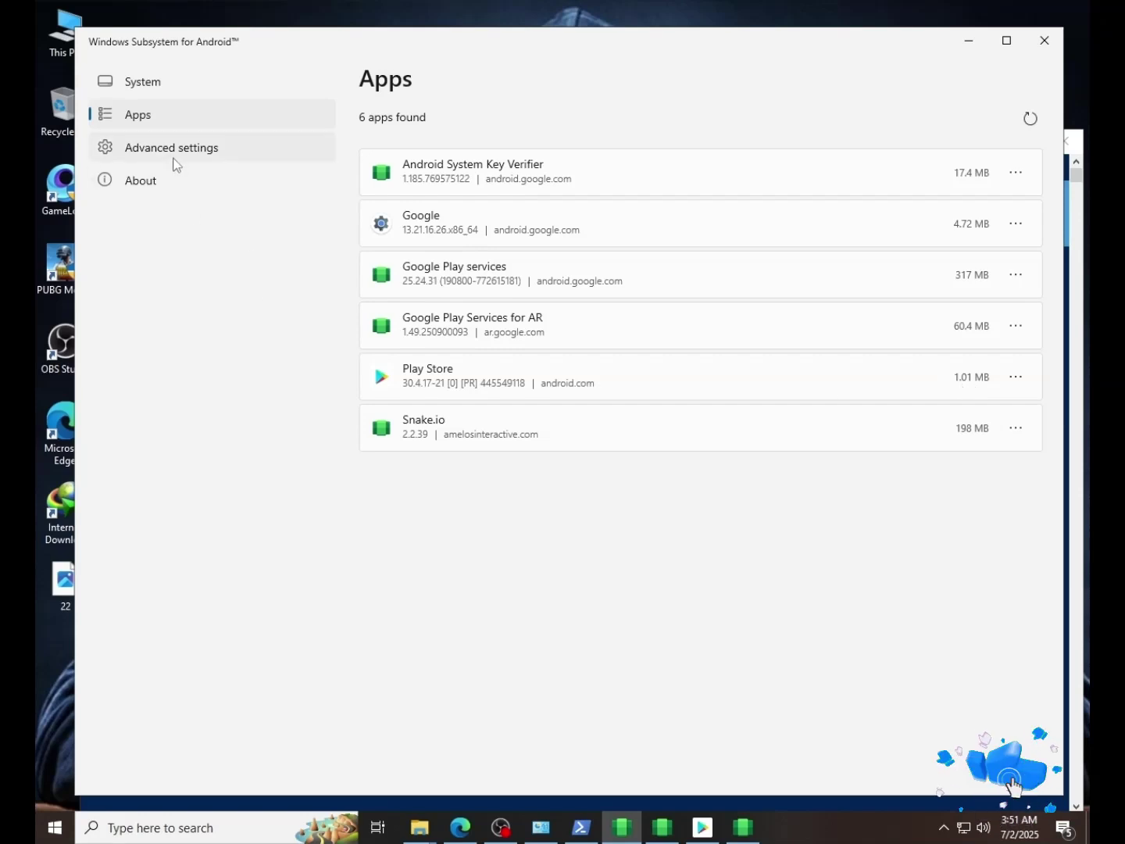
pyautogui.click(173, 157)
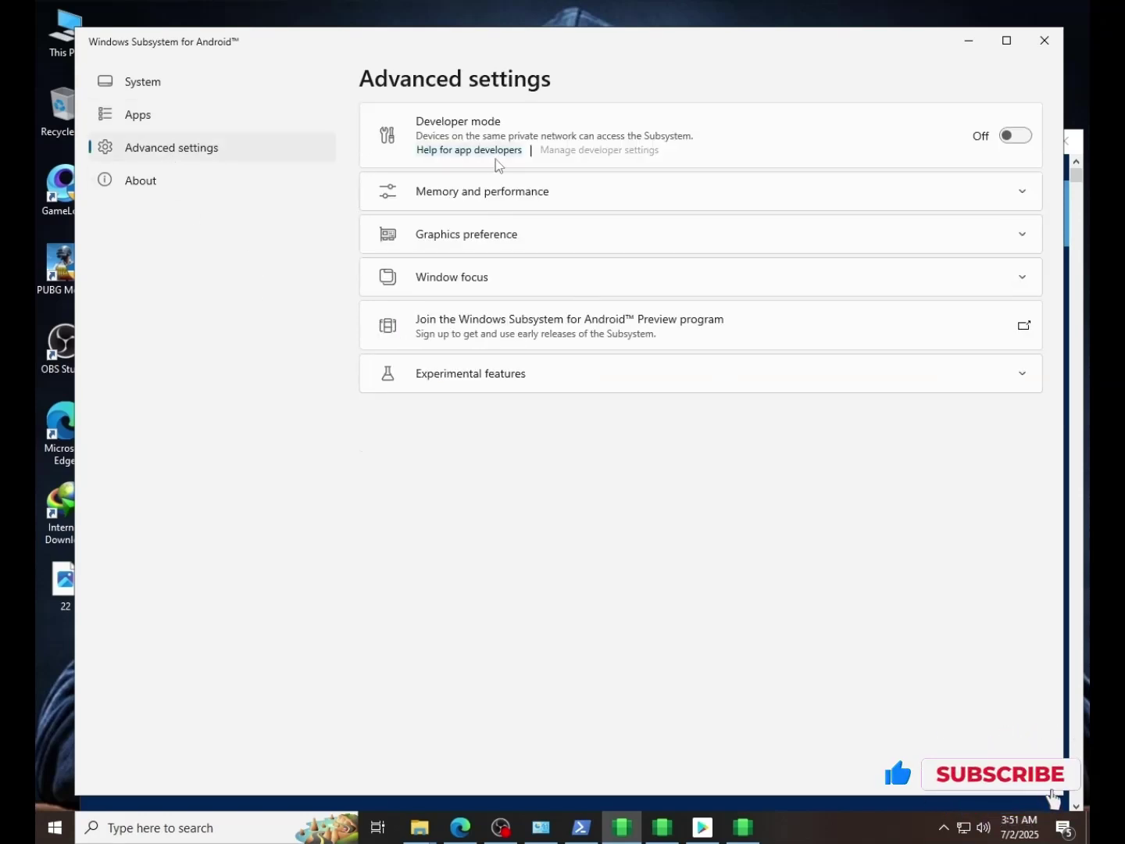
pyautogui.click(1044, 39)
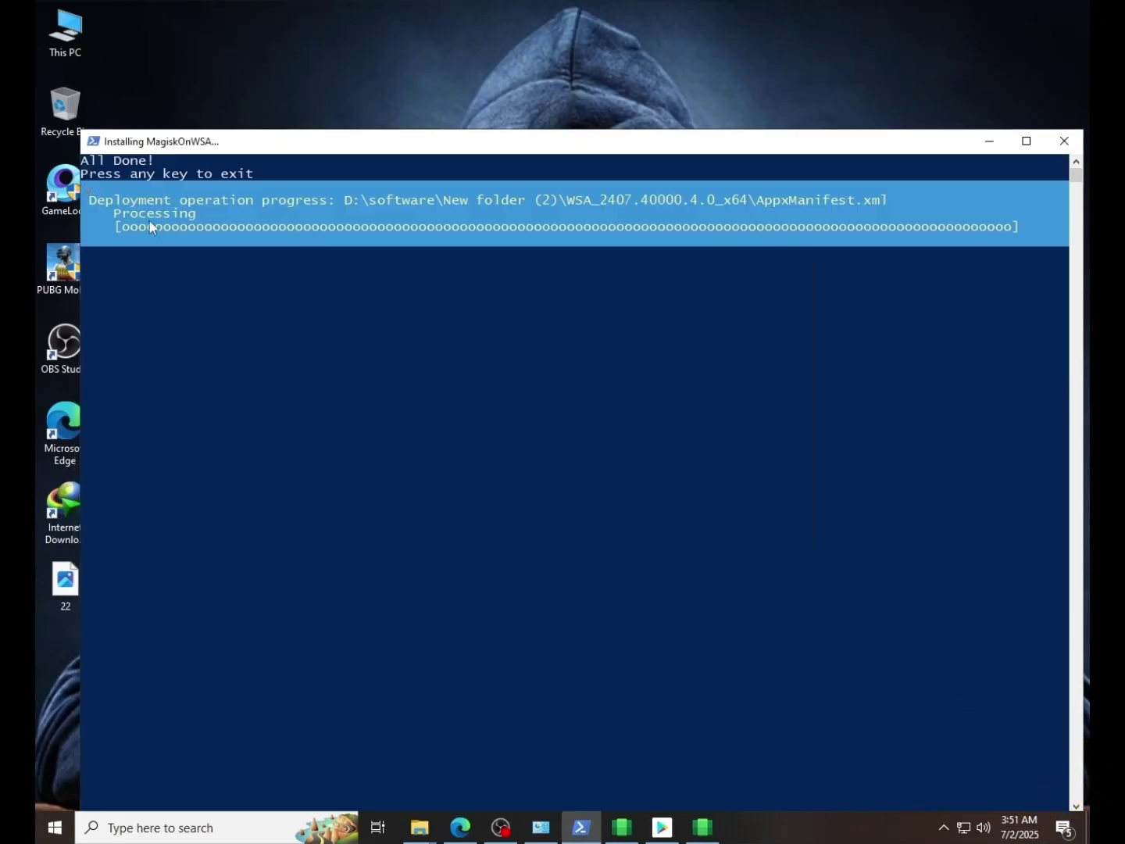
# - Exit the finished installer console and minimize OBS to reveal the signed-in Play Store
pyautogui.press('Return')
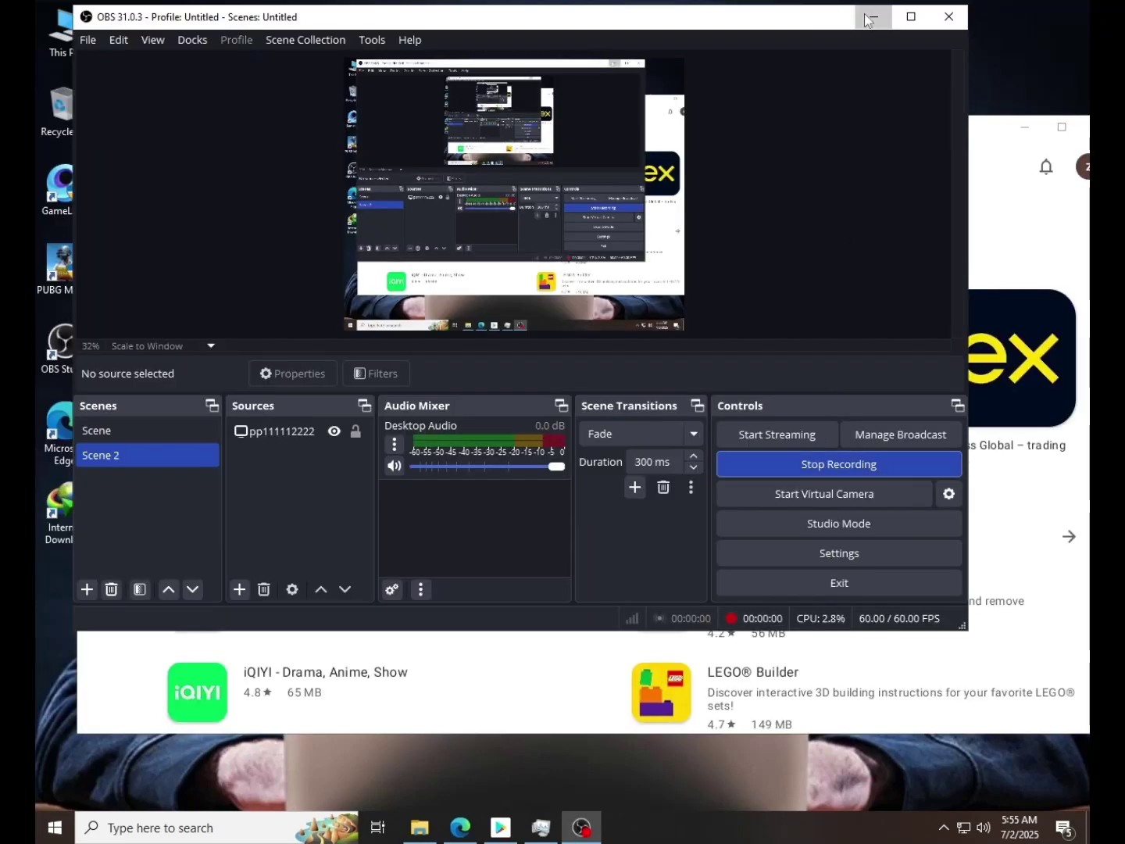
pyautogui.click(869, 17)
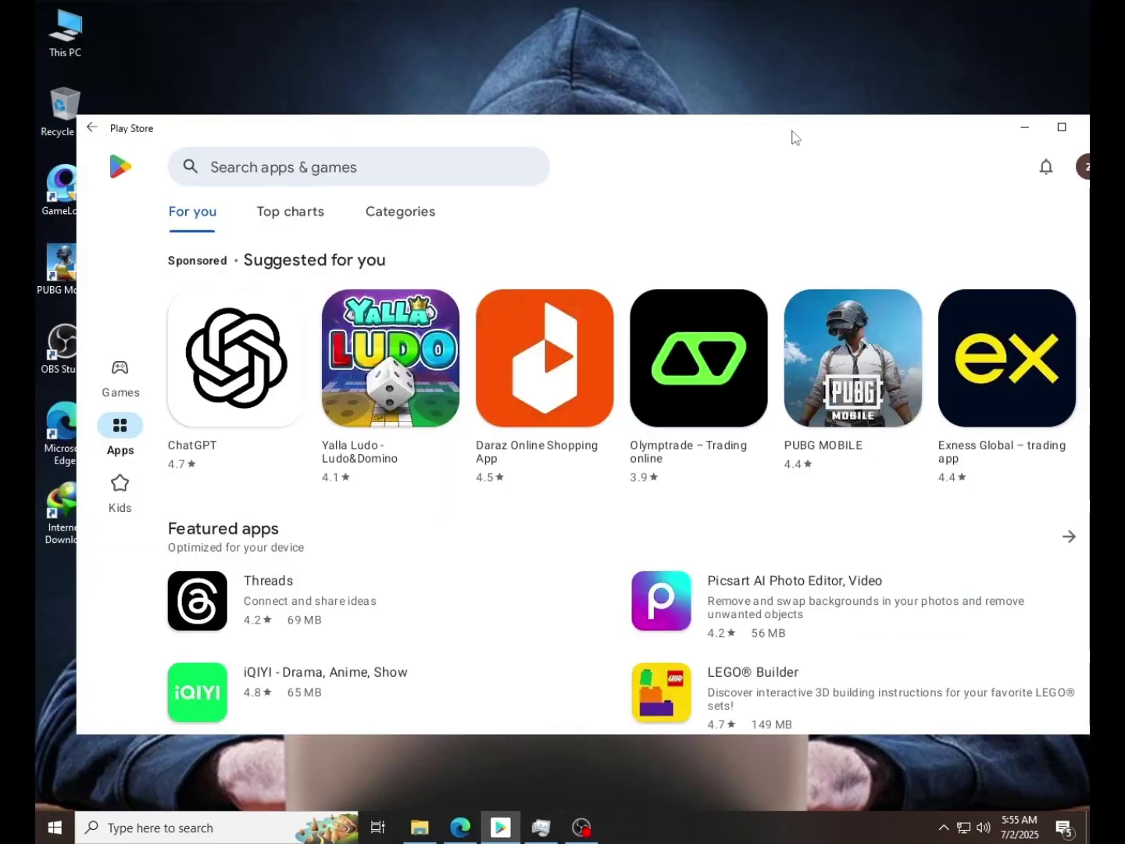
# - Move the Play Store window up and left, then return to the store home page
pyautogui.moveTo(792, 138); pyautogui.dragTo(752, 116)
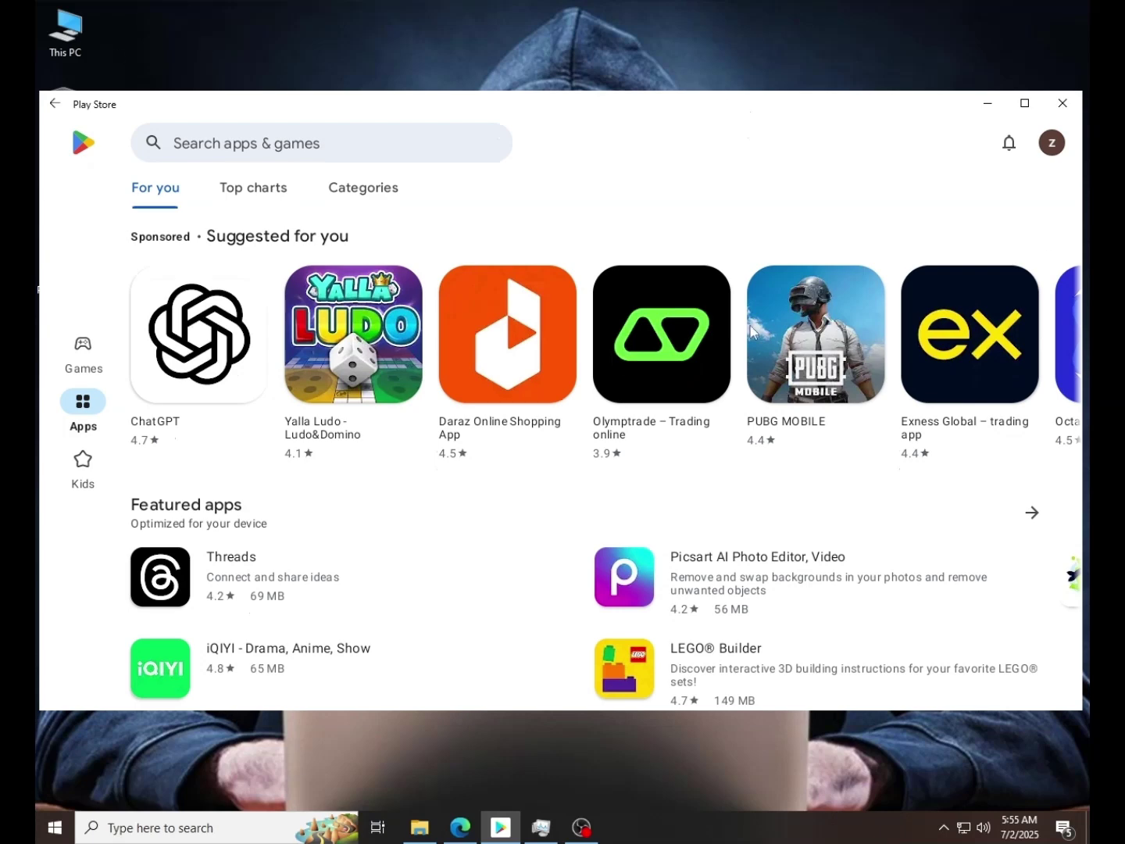
pyautogui.rightClick(633, 33)
pyautogui.click(671, 94)
pyautogui.click(359, 147)
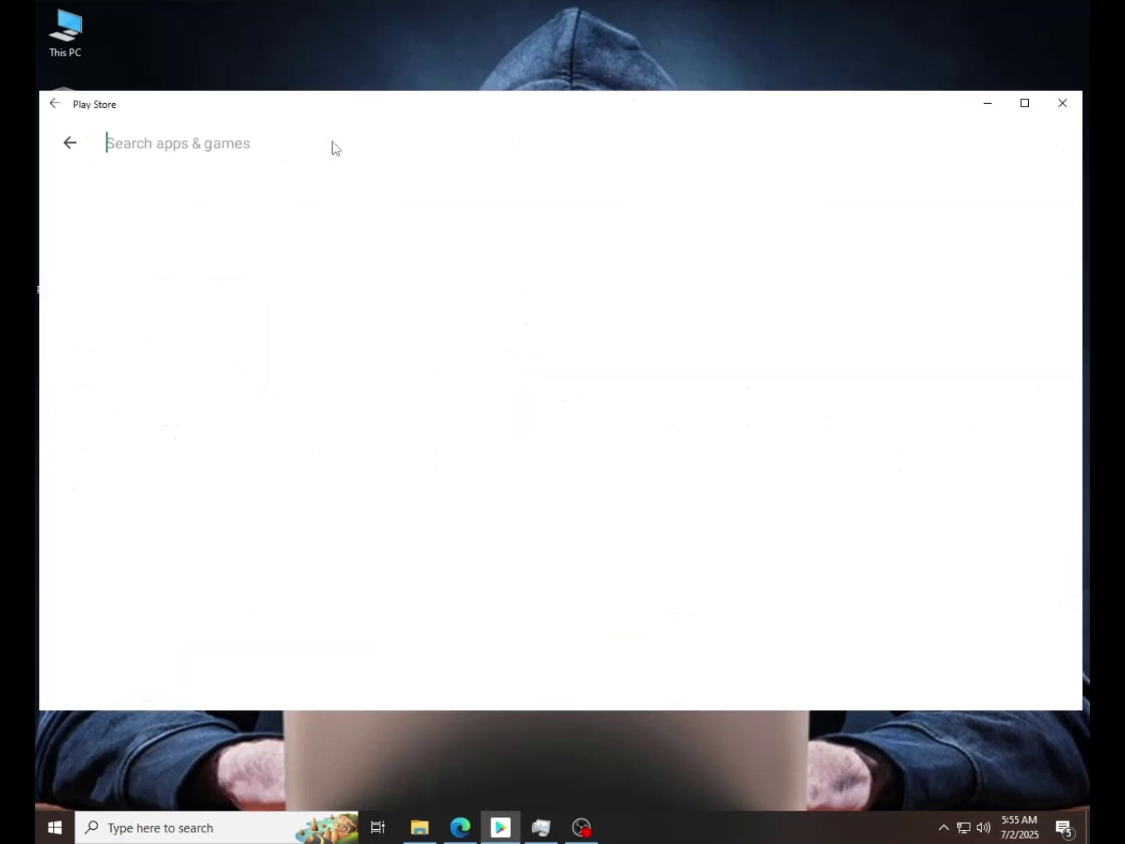
pyautogui.click(69, 143)
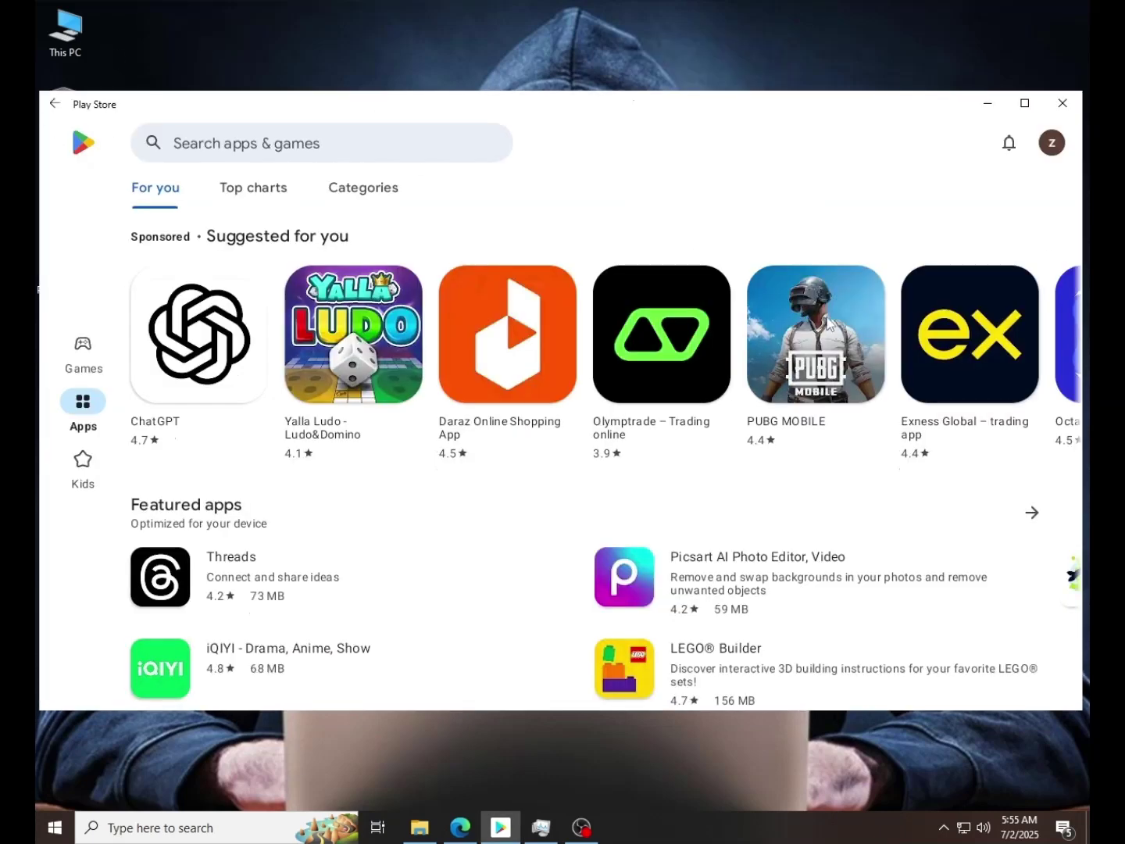
# - Start installing PUBG MOBILE, cancel the download, and go back to the store home page
pyautogui.click(818, 389)
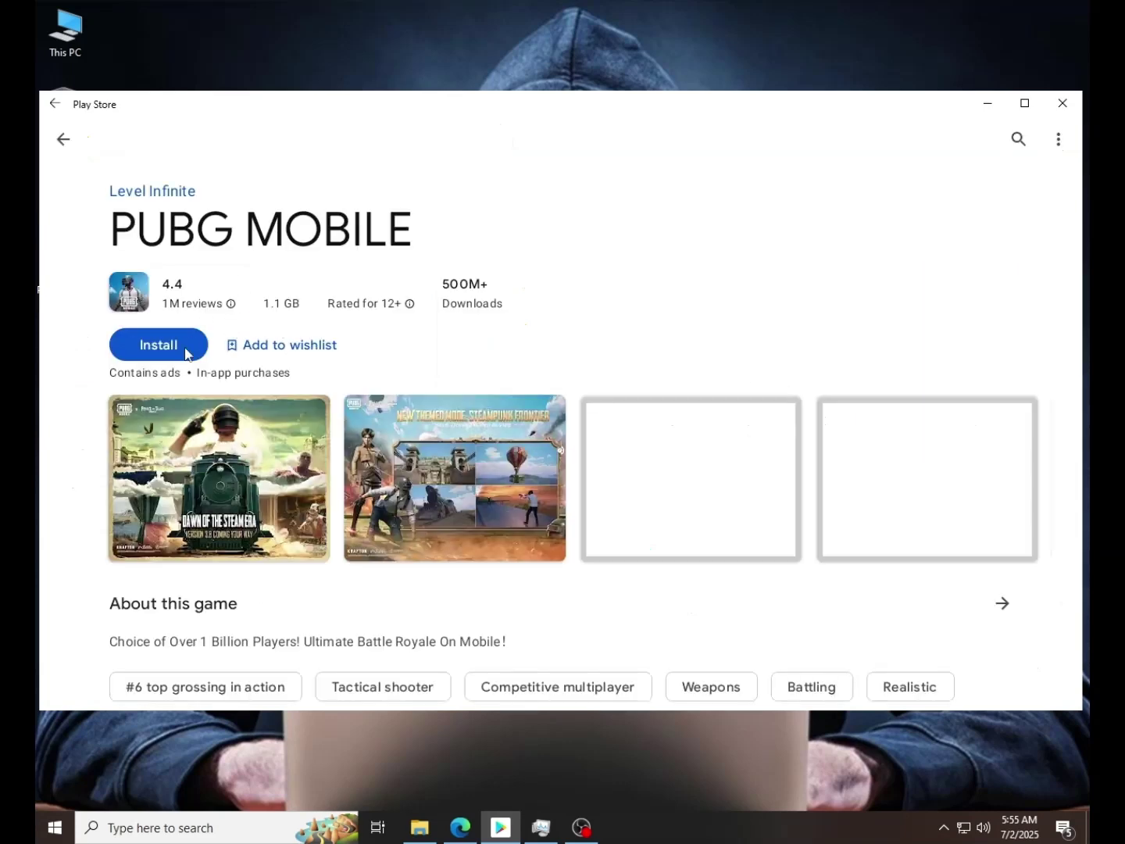
pyautogui.click(169, 354)
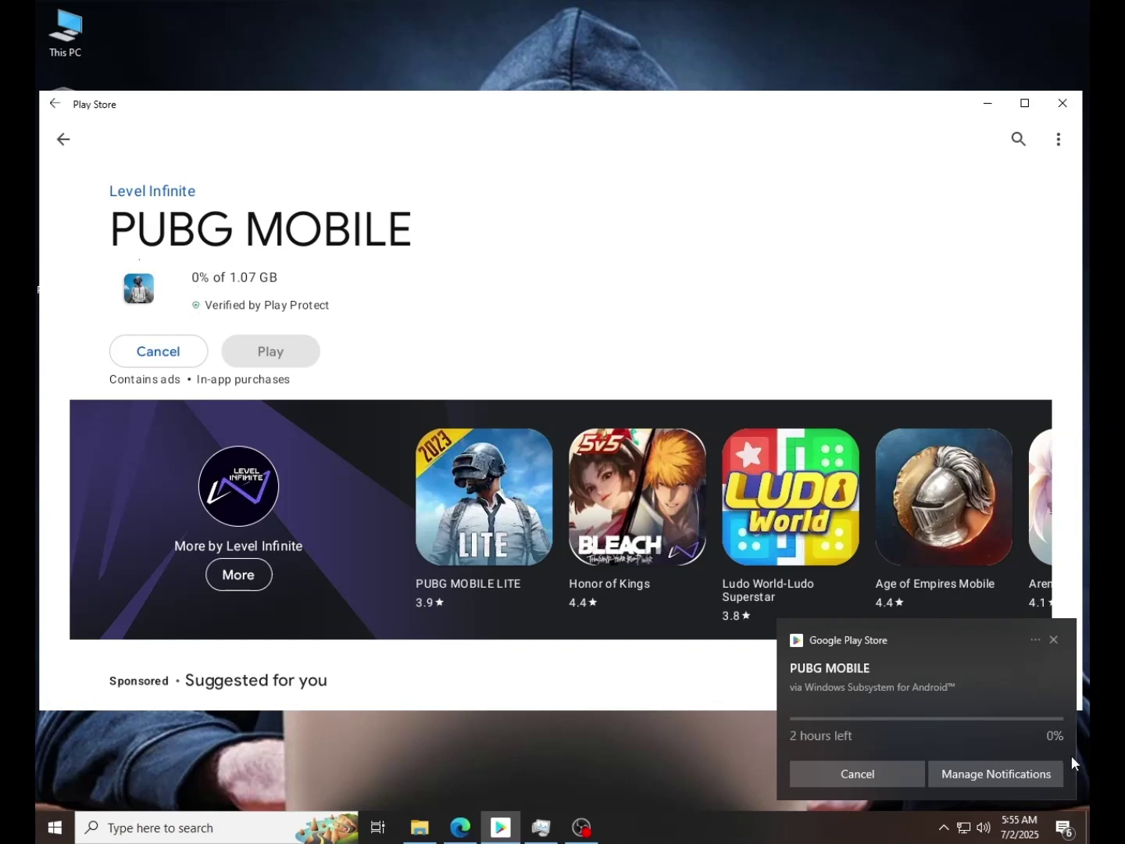
pyautogui.click(158, 367)
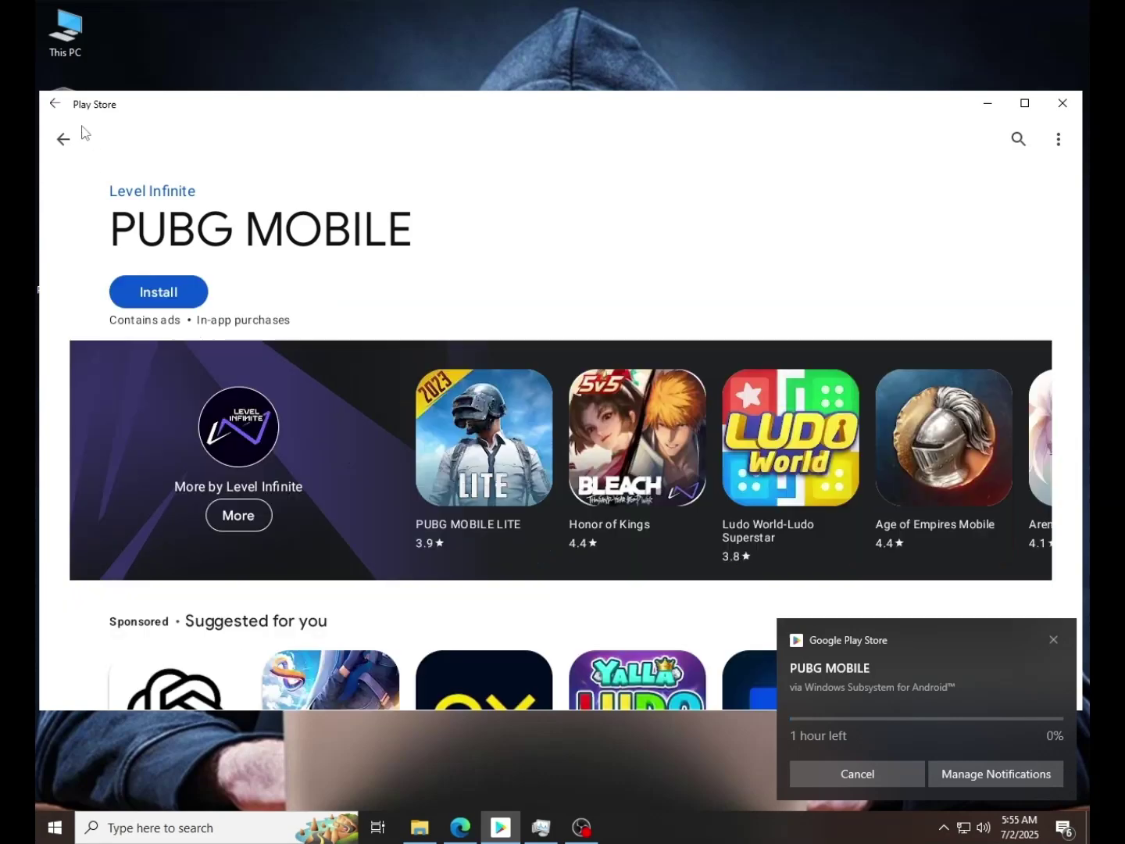
pyautogui.click(66, 139)
pyautogui.scroll(-3, 434, 458)
pyautogui.scroll(-2, 469, 484)
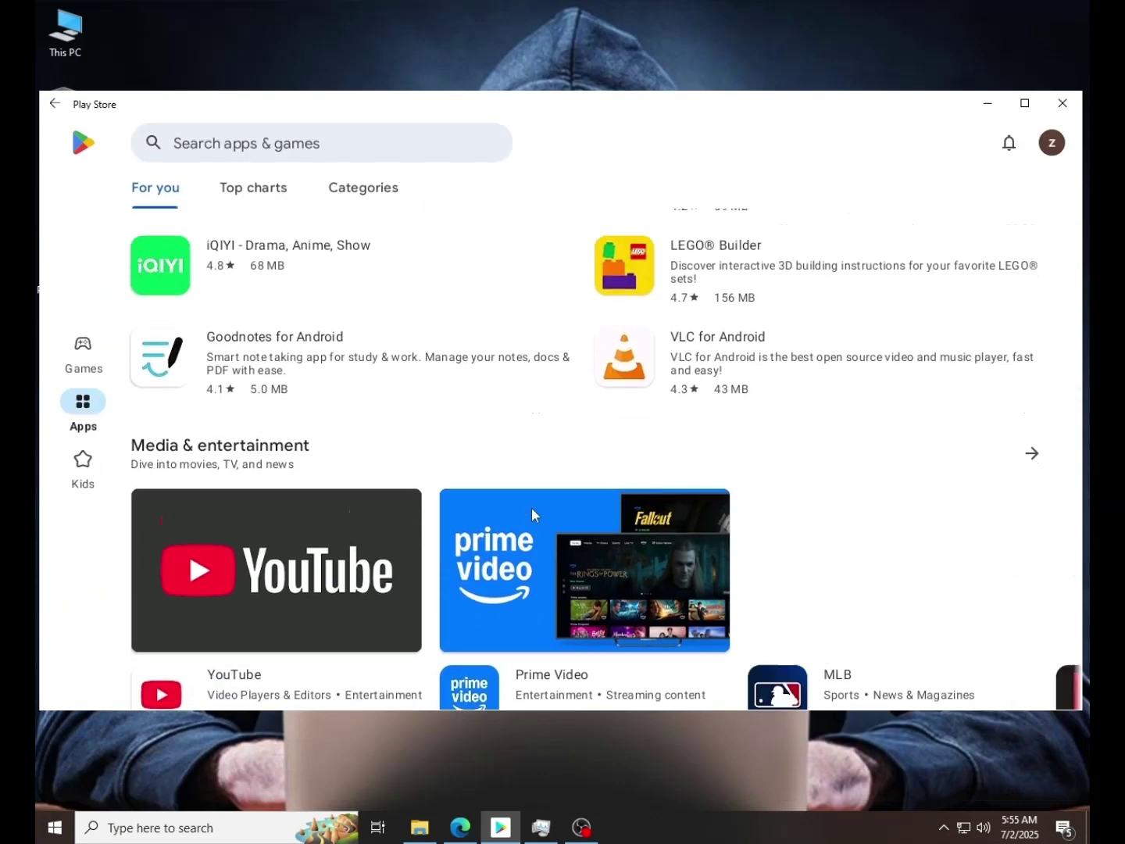
pyautogui.scroll(6, 531, 507)
# - Search 'sanke io' and start installing Snake.io from the results
pyautogui.click(328, 147)
pyautogui.write('s')
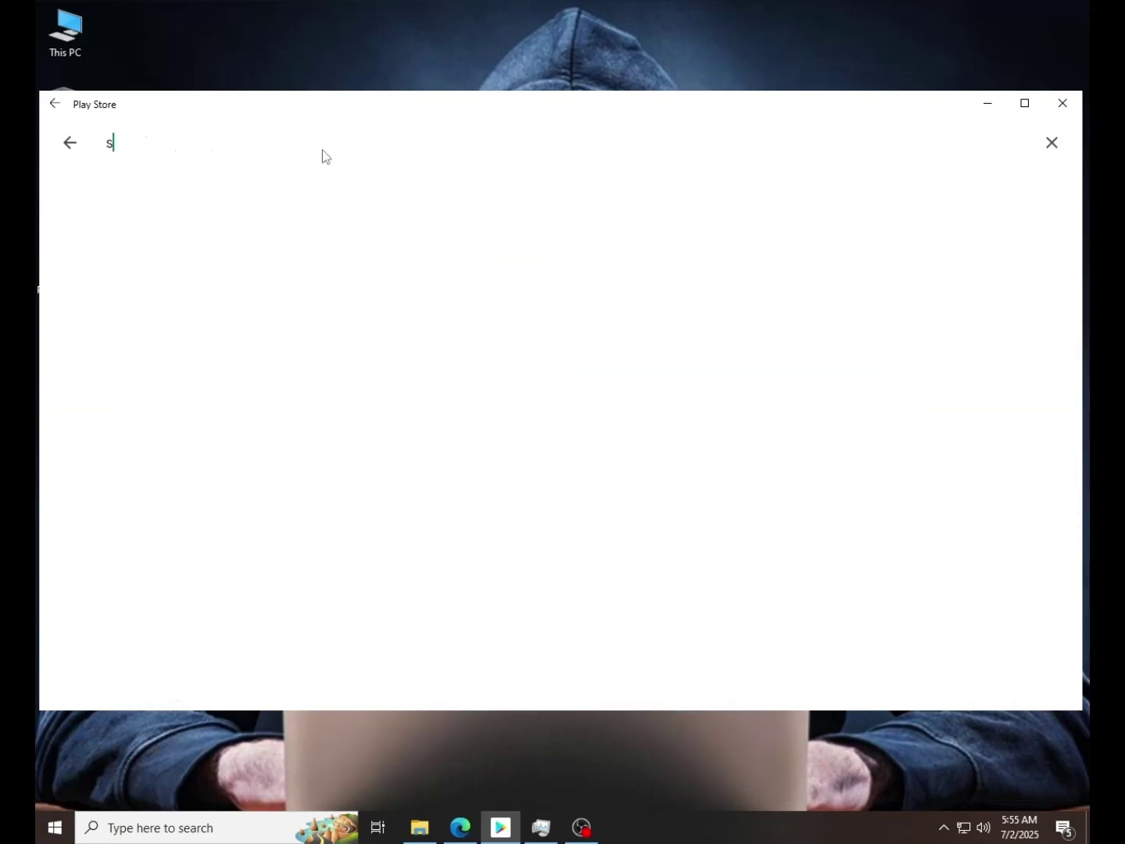
pyautogui.write('anke')
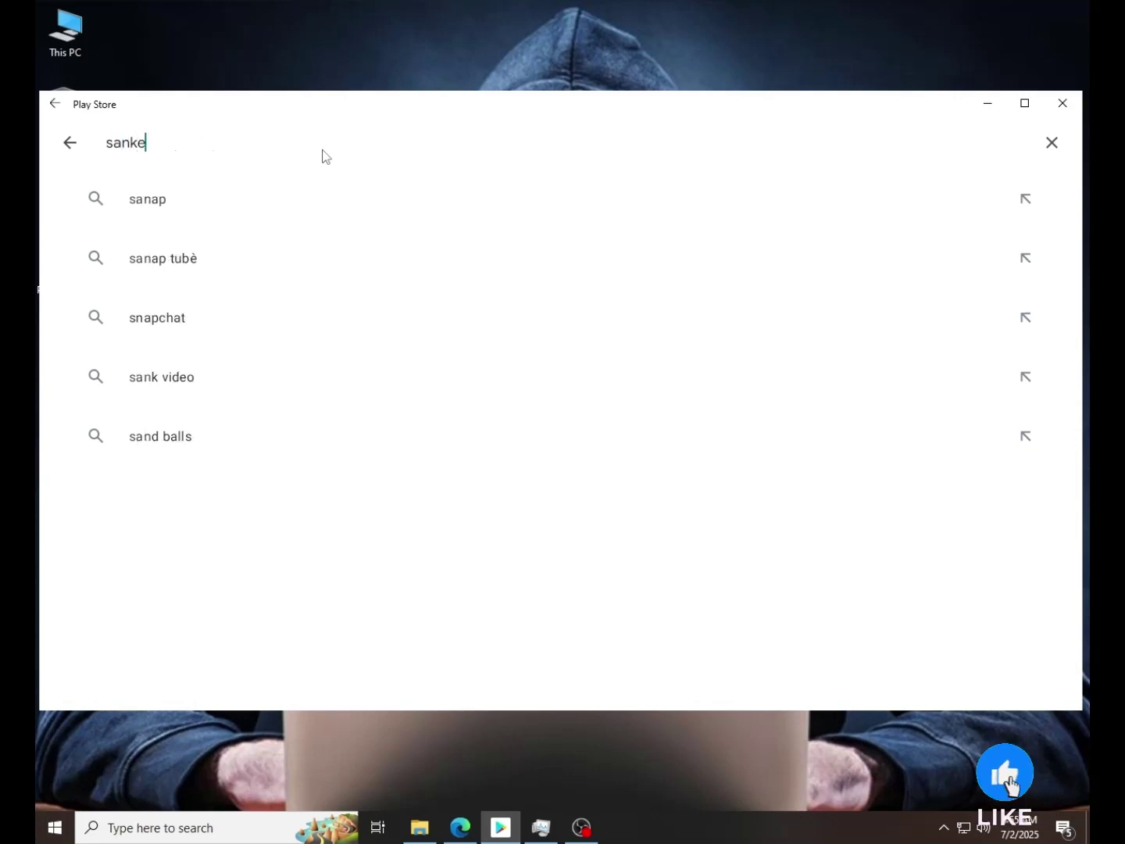
pyautogui.write(' io')
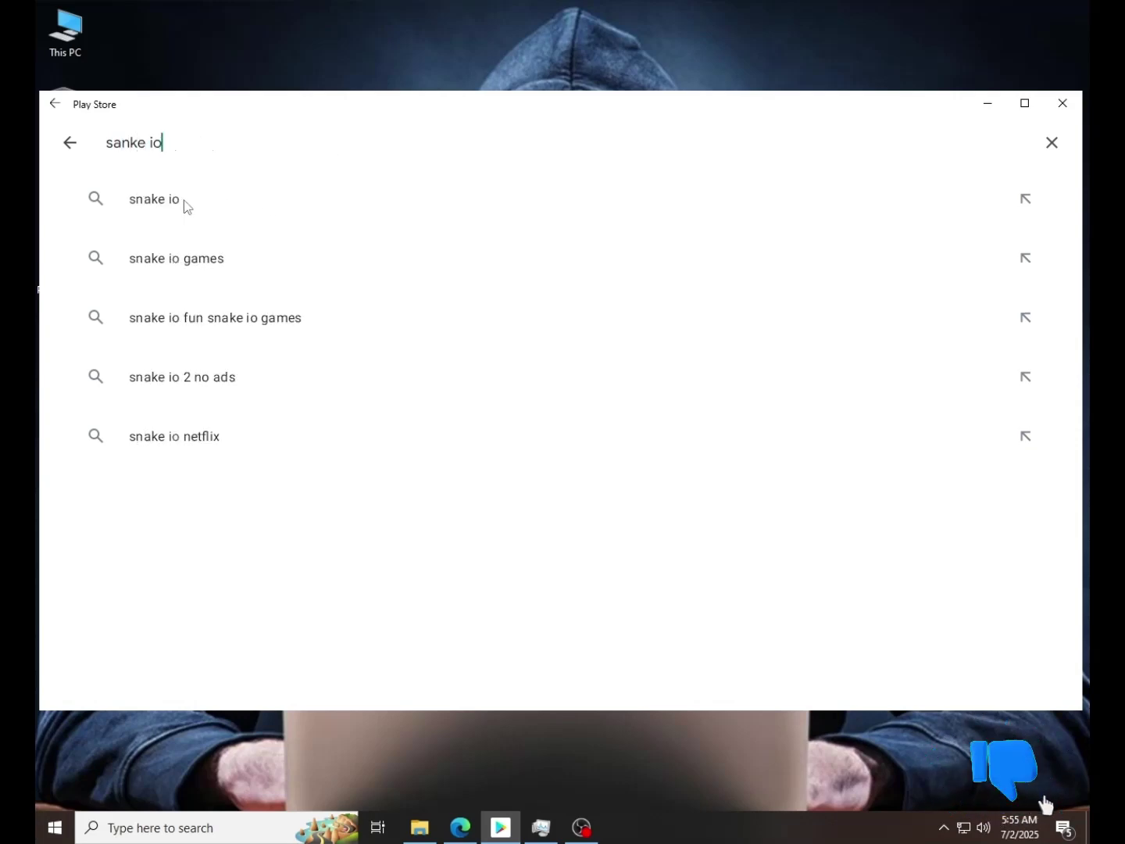
pyautogui.click(185, 205)
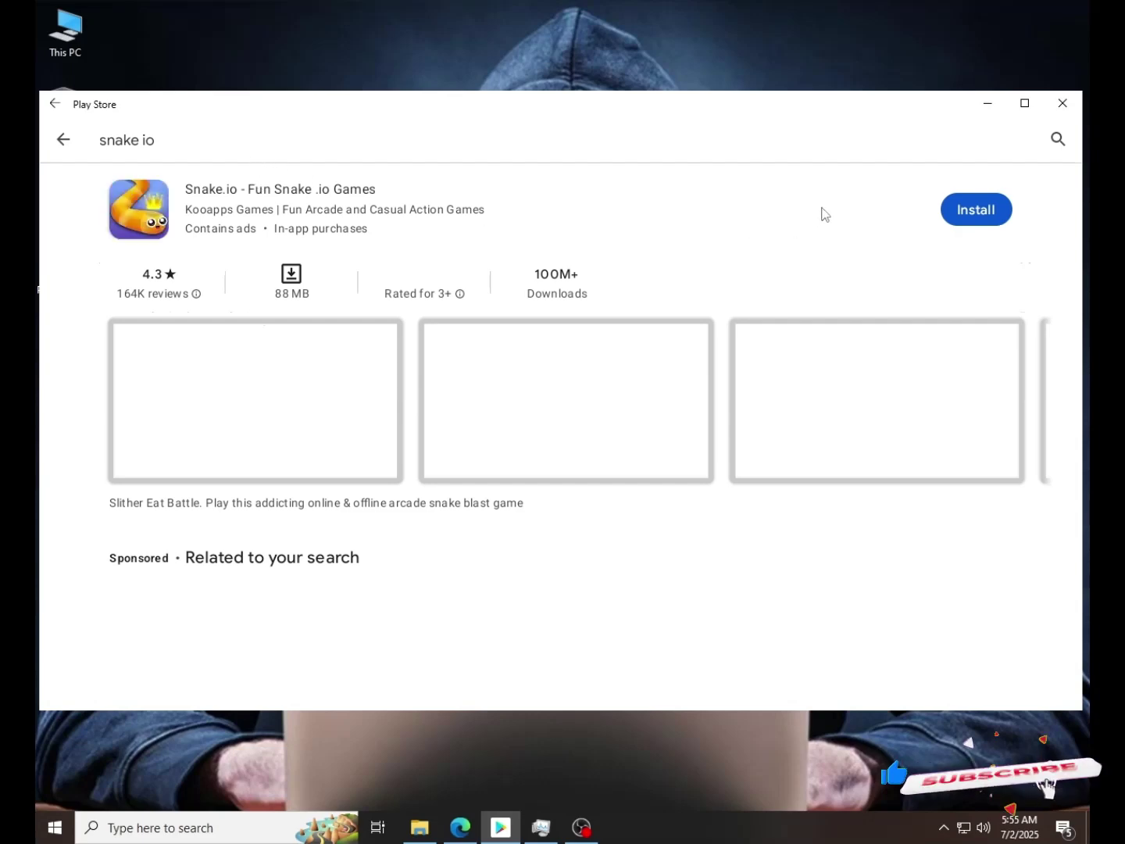
pyautogui.click(971, 210)
# - Wait for Snake.io to finish installing on its details page, then return to the search results
pyautogui.click(328, 227)
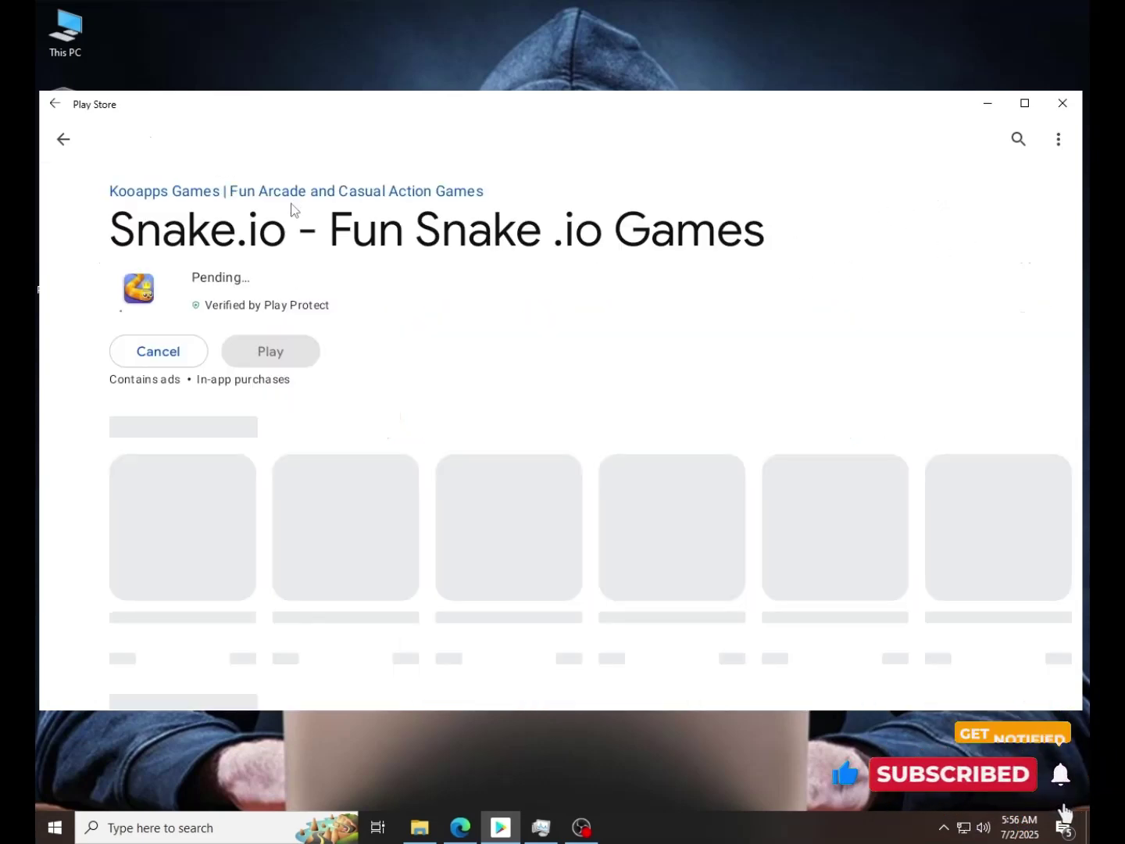
pyautogui.scroll(-1, 435, 390)
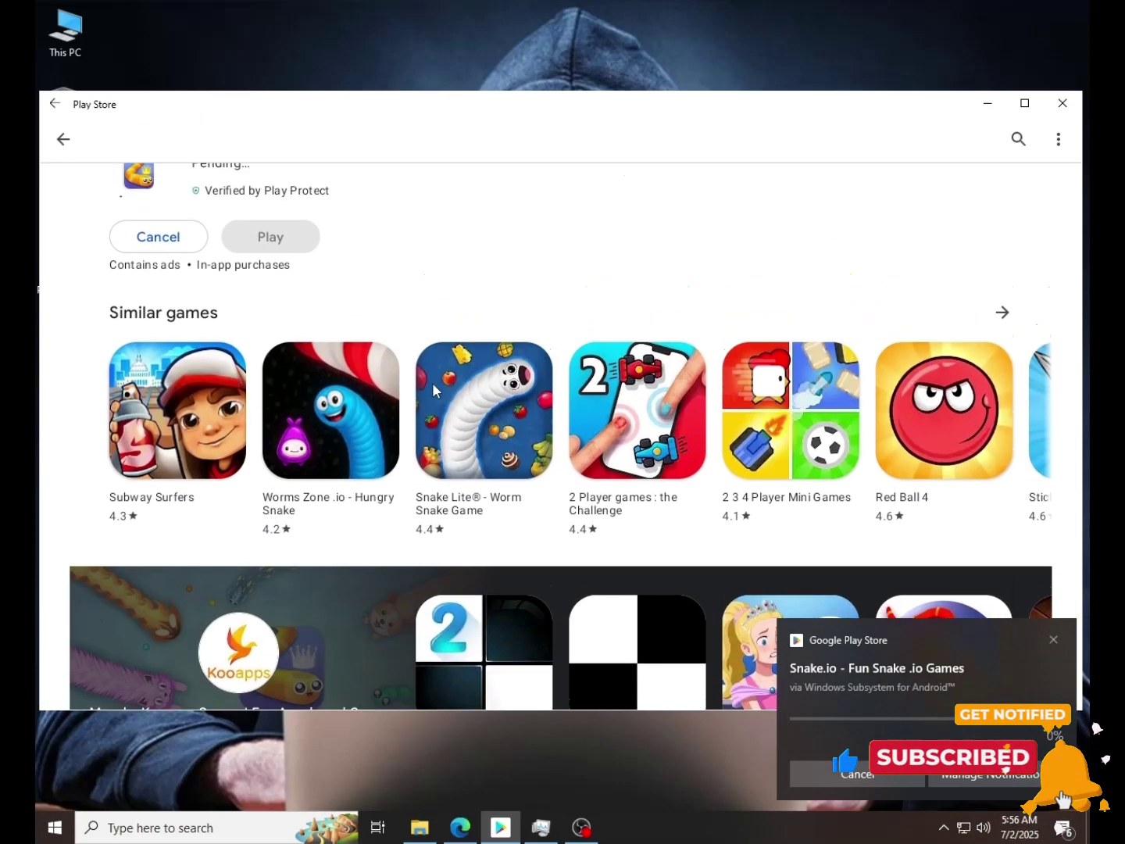
pyautogui.scroll(2, 432, 382)
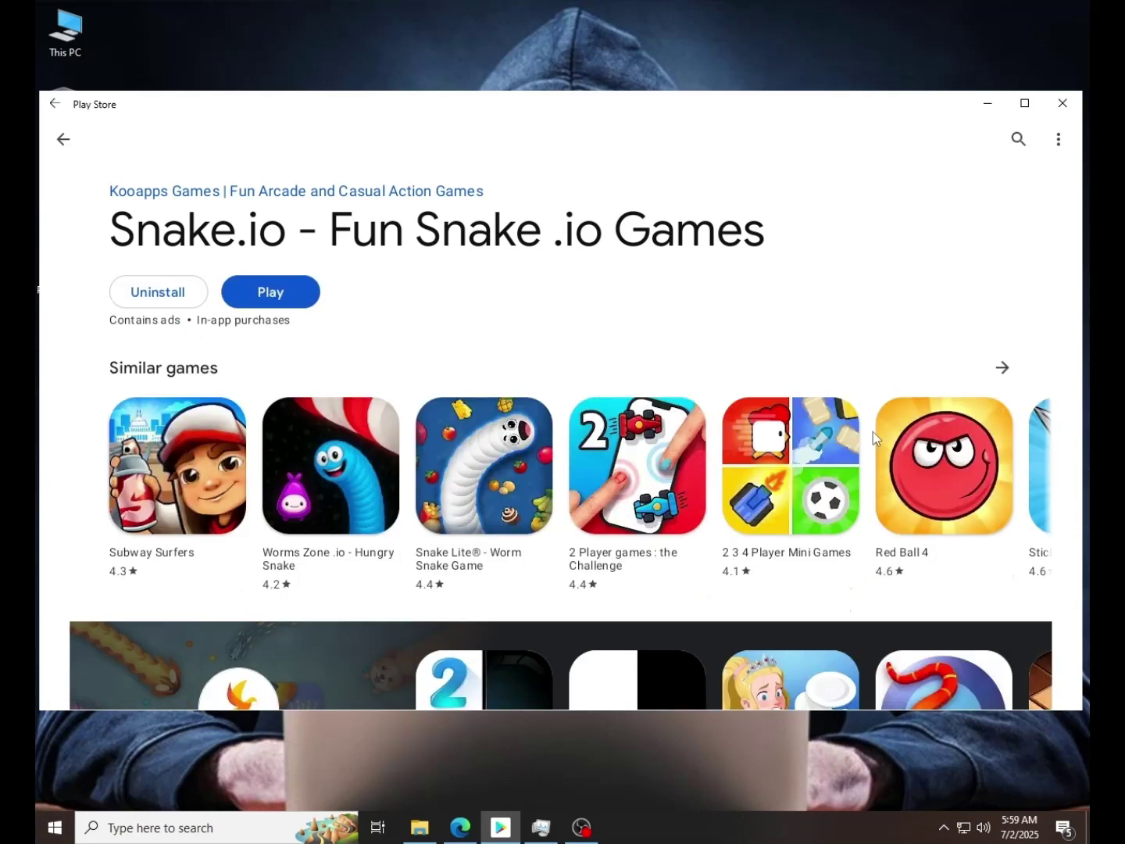
pyautogui.click(56, 152)
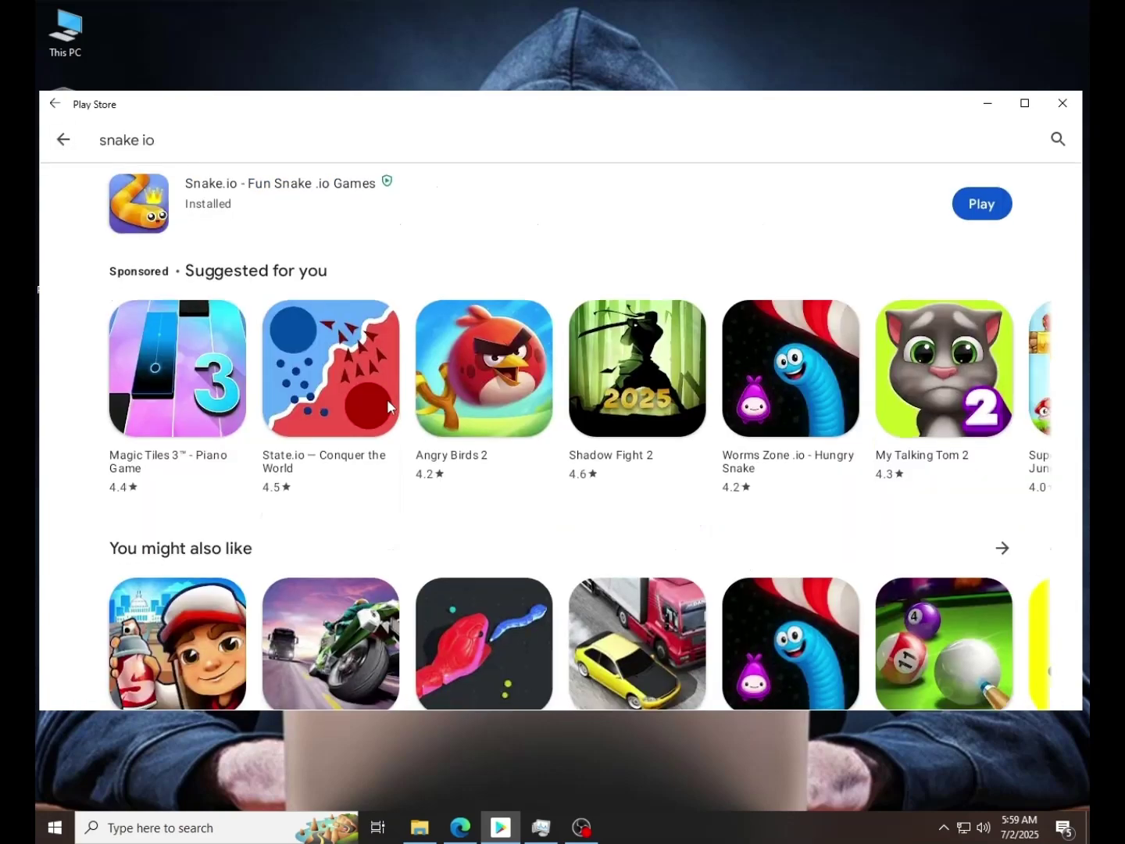
pyautogui.scroll(-7, 57, 154)
# - Exit the Play Store search and scroll through the For you home feed
pyautogui.click(58, 157)
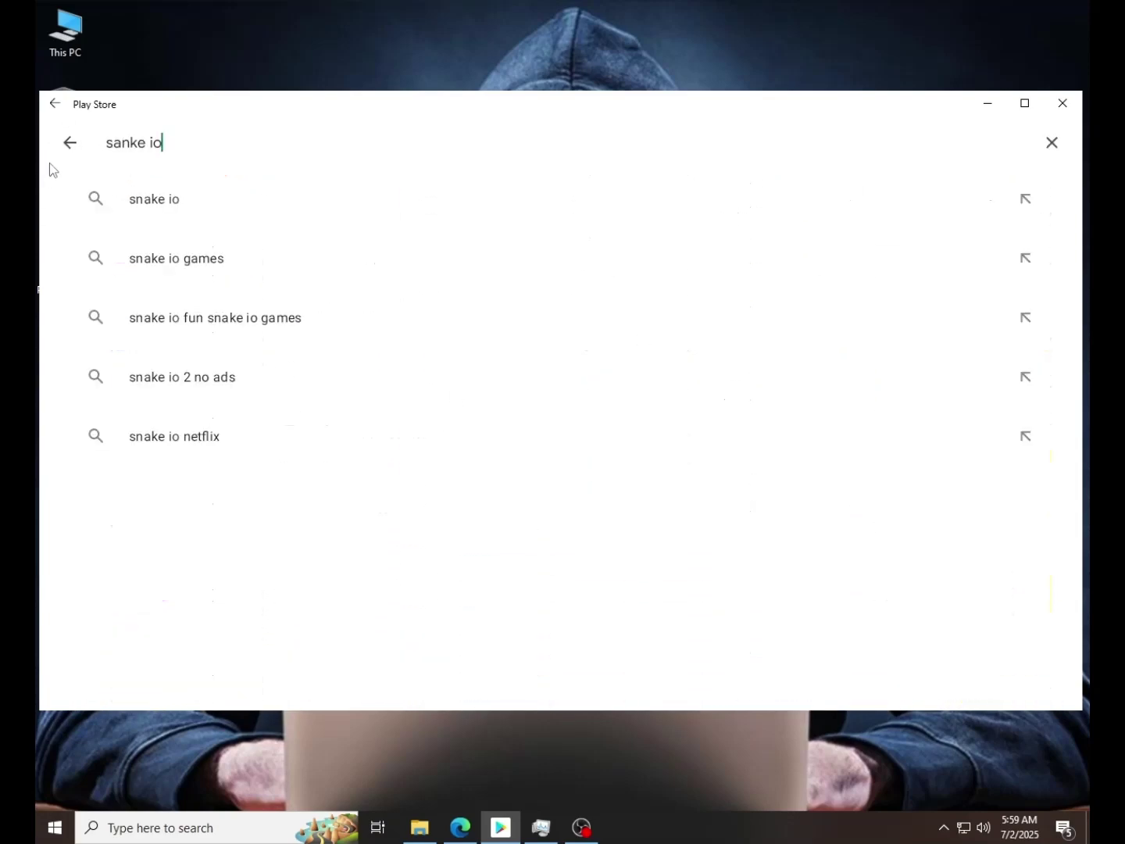
pyautogui.click(66, 157)
pyautogui.scroll(-7, 503, 581)
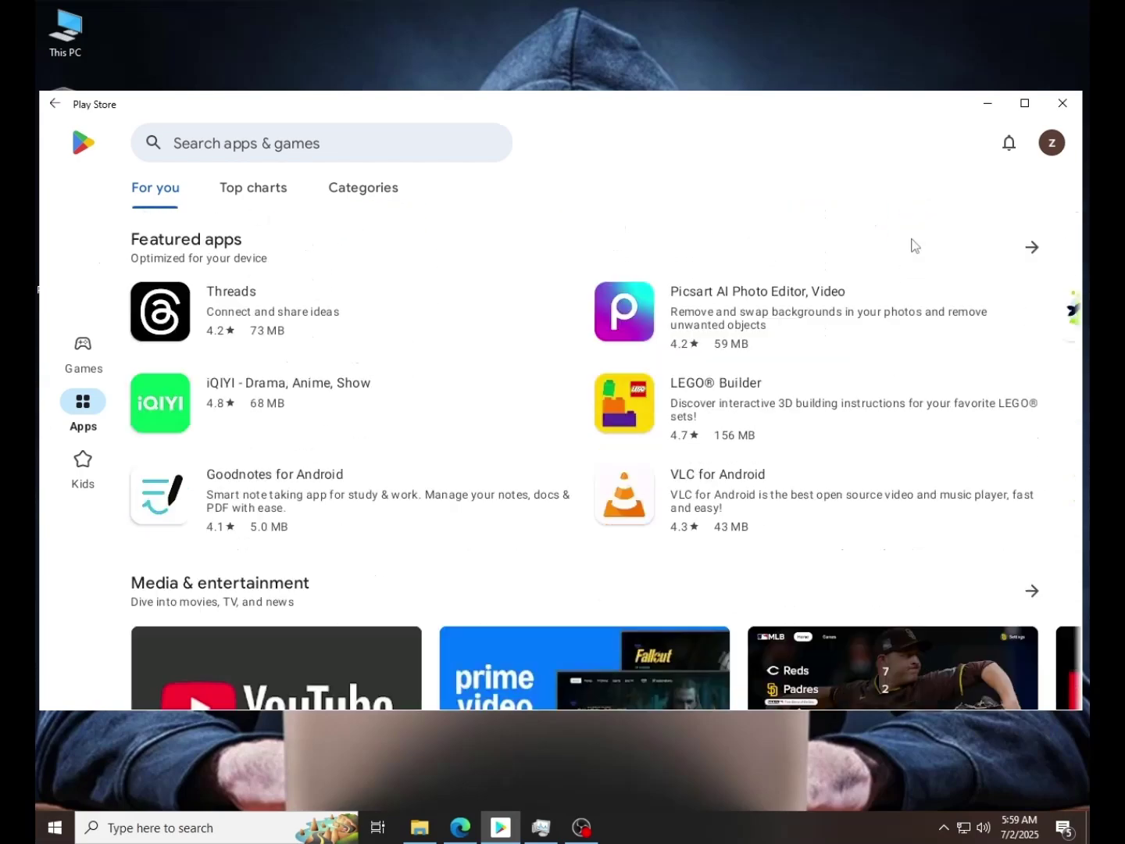
pyautogui.scroll(-15, 366, 311)
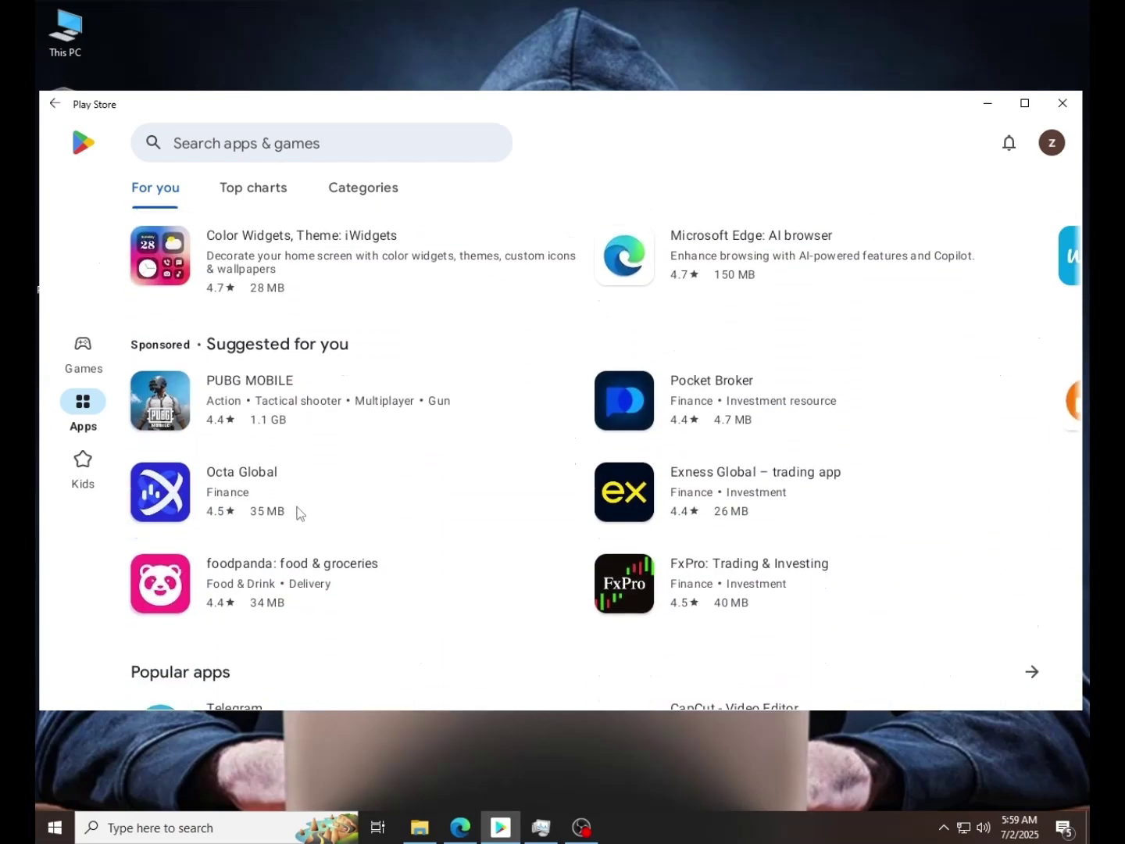
pyautogui.scroll(2, 490, 498)
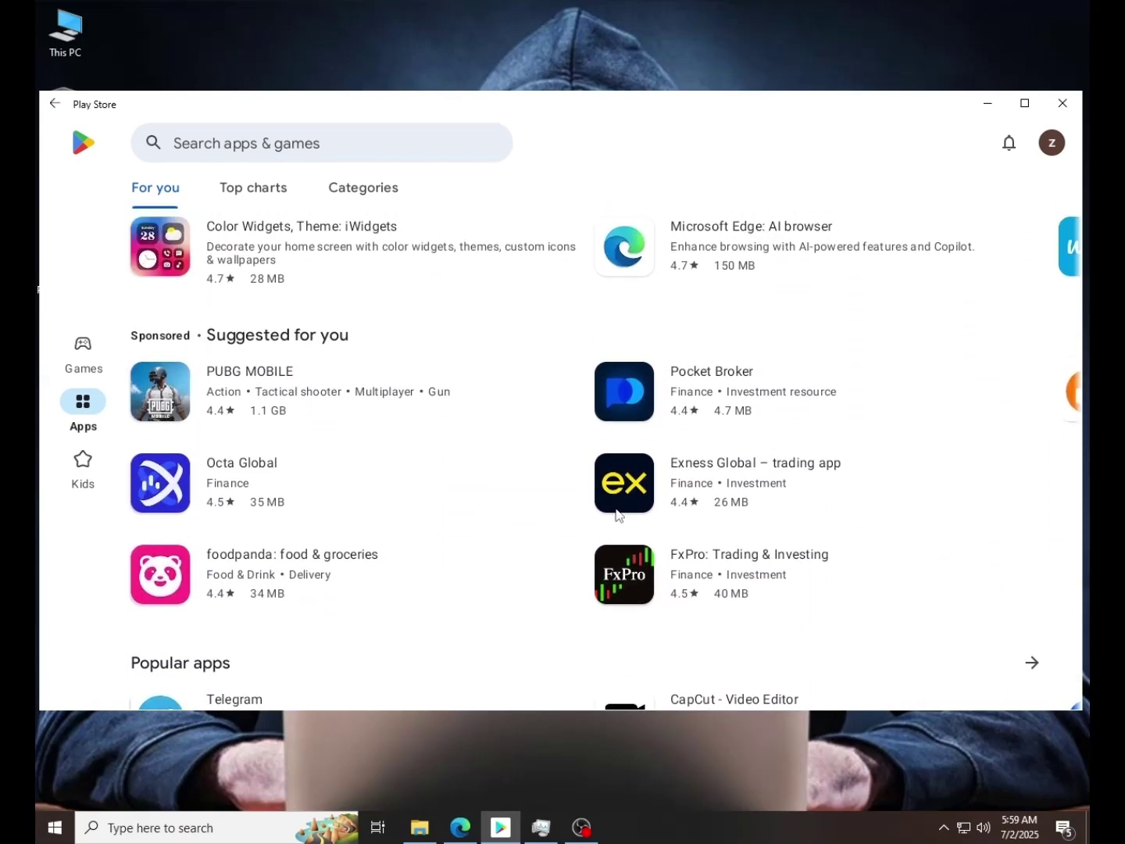
pyautogui.scroll(12, 619, 515)
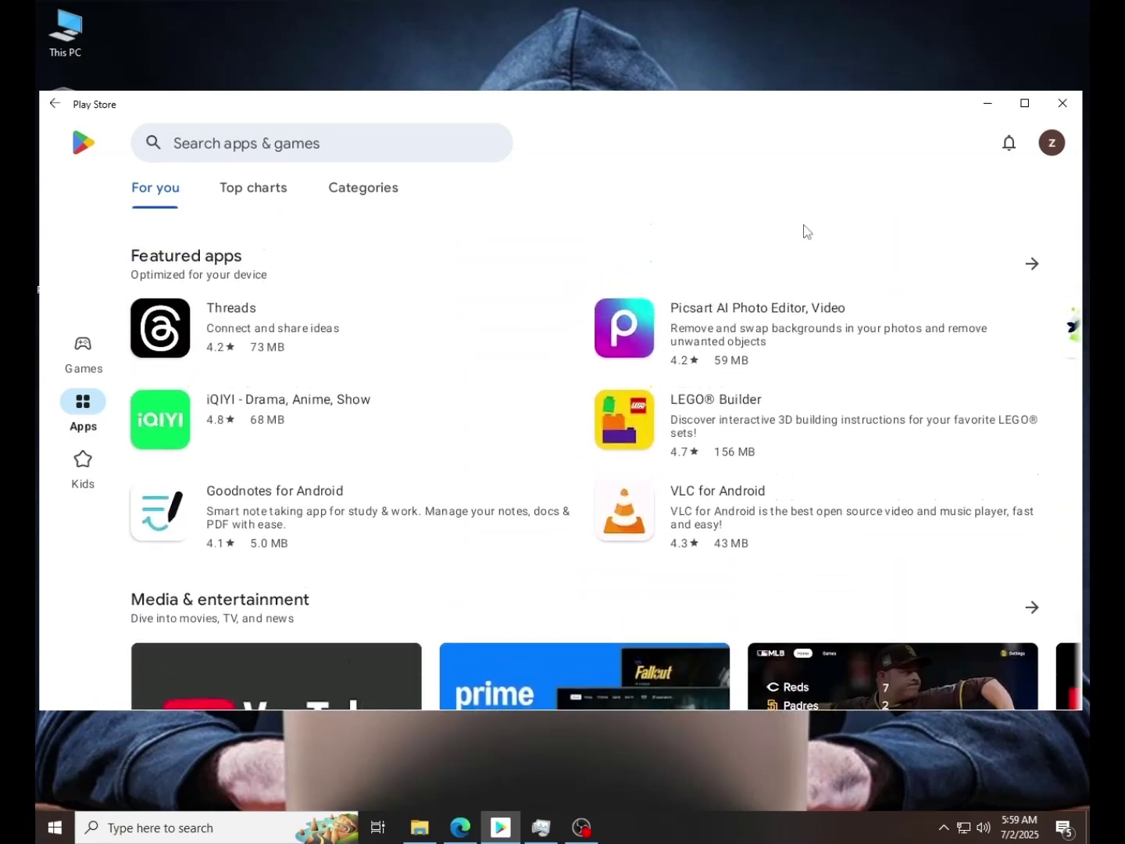
pyautogui.scroll(2, 806, 231)
# - Refresh the Windows desktop and close the Google Play Store window
pyautogui.rightClick(512, 4)
pyautogui.click(578, 51)
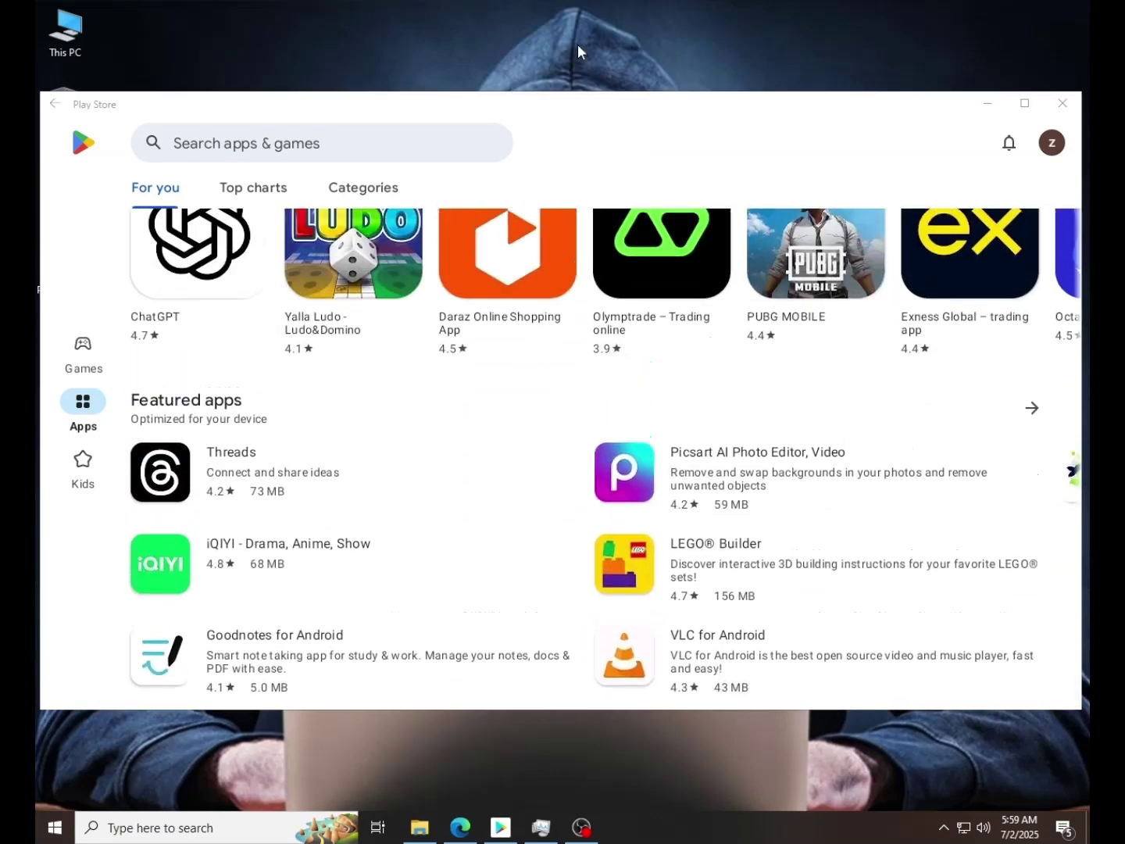
pyautogui.click(1065, 108)
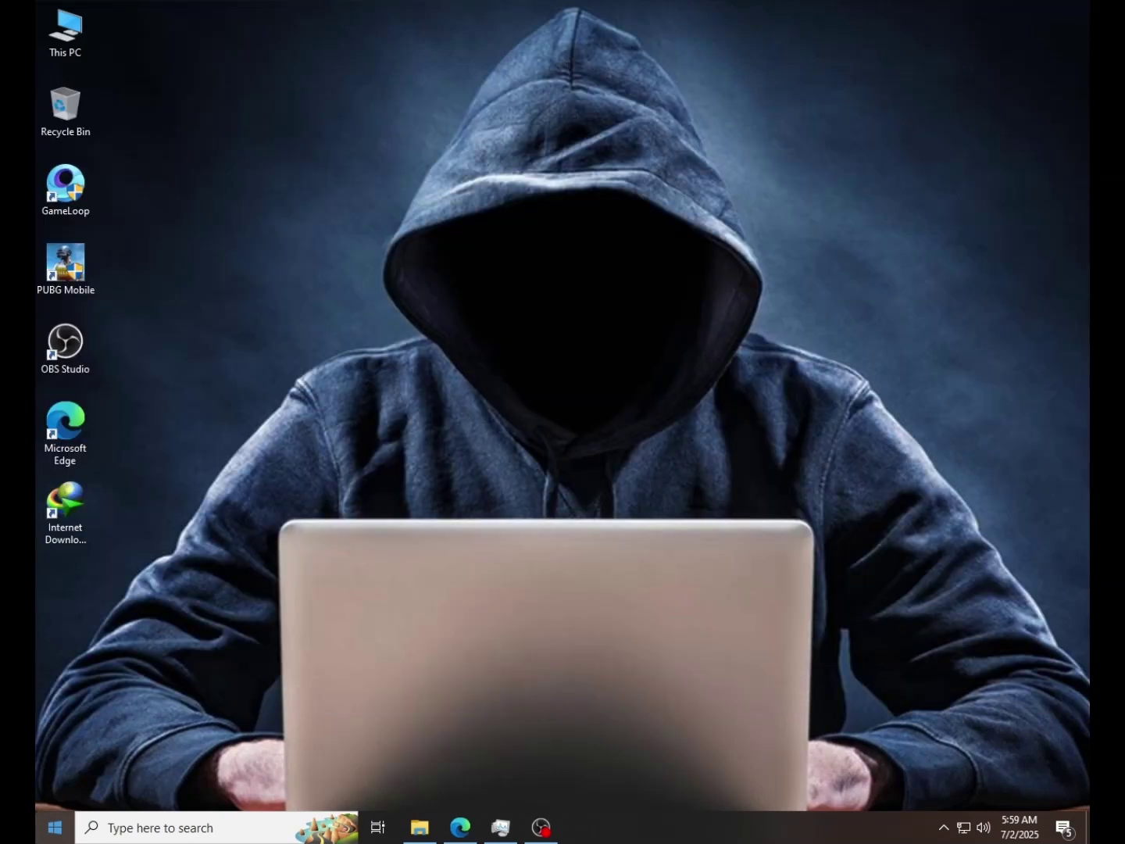
# - Open Windows Search from the taskbar to look for the Play Store app
pyautogui.click(163, 834)
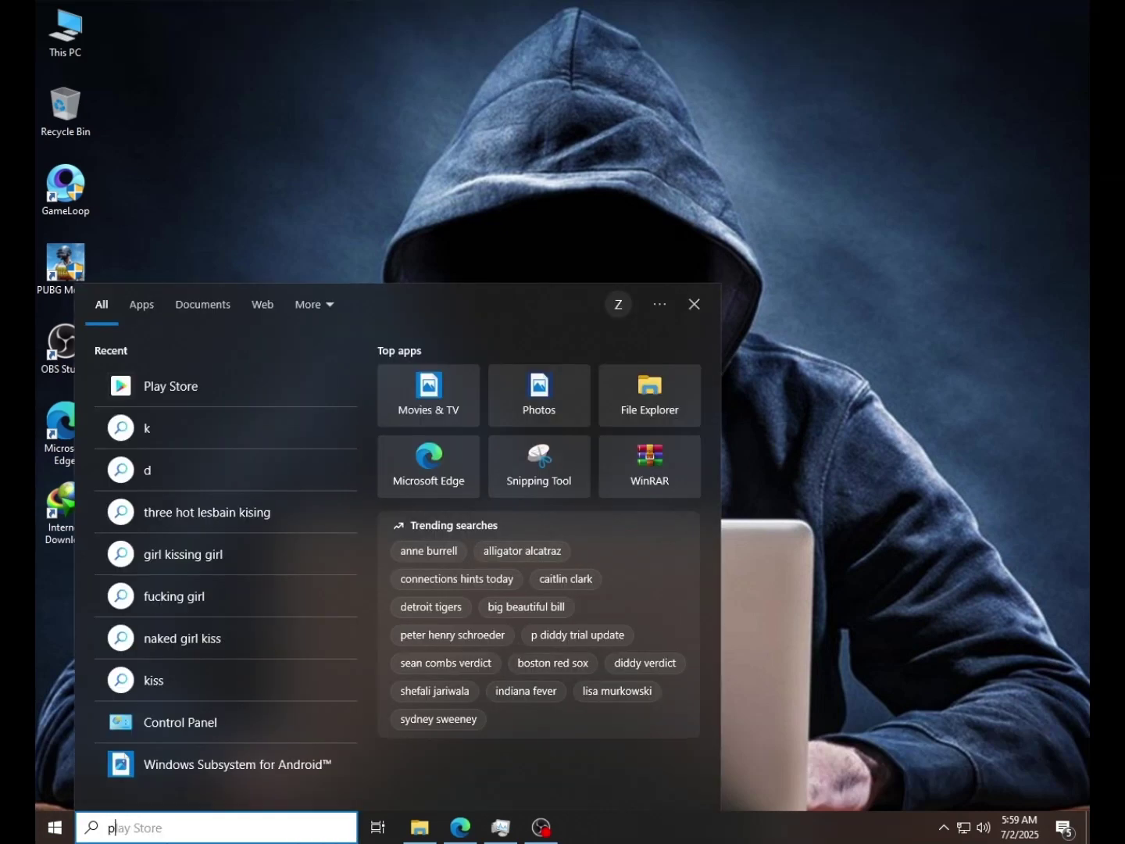